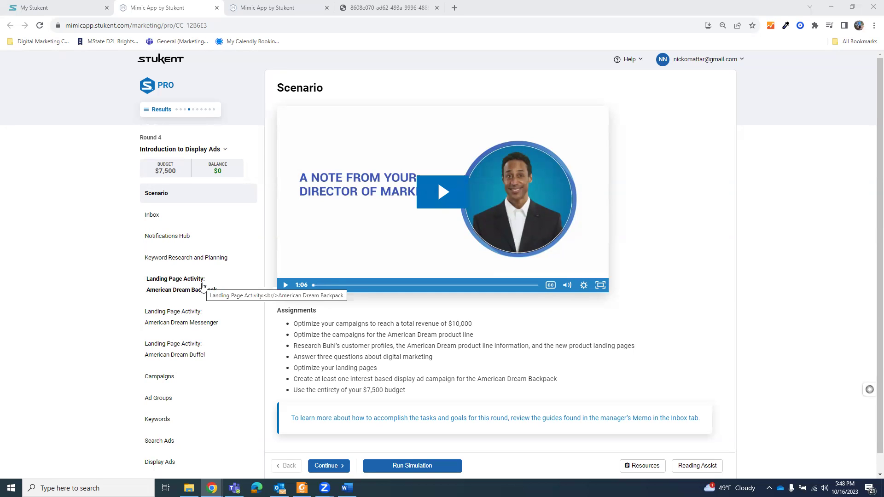
- Open the Round 4 Landing Page Activity for the American Dream Backpack
{"action": "left_click_drag", "start_coordinate": [203, 287], "coordinate": [217, 301]}
{"action": "left_click", "coordinate": [216, 295]}
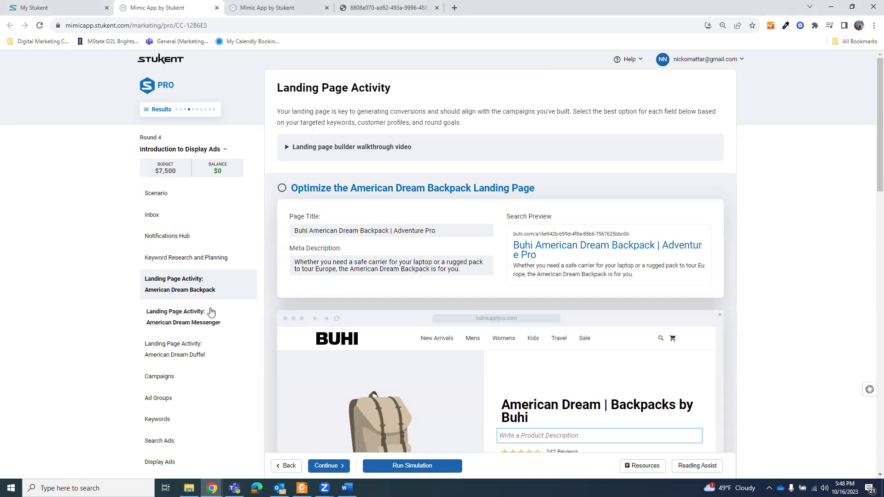
- Review the Messenger and Duffel landing pages and the campaign list, ending on the Round 4 Scenario page
{"action": "left_click", "coordinate": [204, 314]}
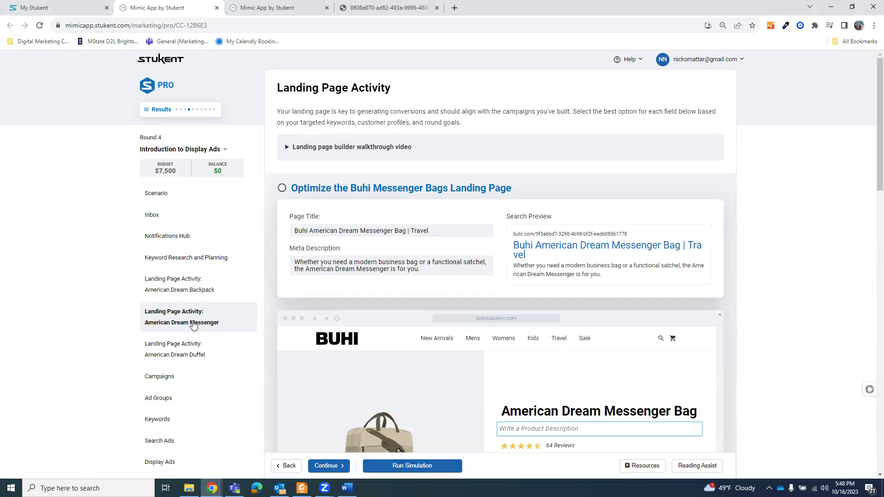
{"action": "left_click", "coordinate": [200, 351]}
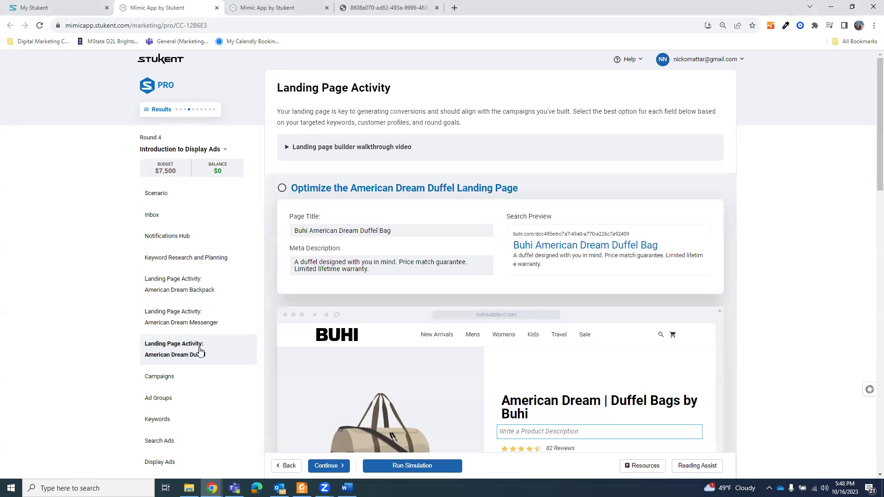
{"action": "left_click", "coordinate": [186, 381]}
{"action": "scroll", "coordinate": [329, 340], "scroll_direction": "down", "scroll_amount": 2}
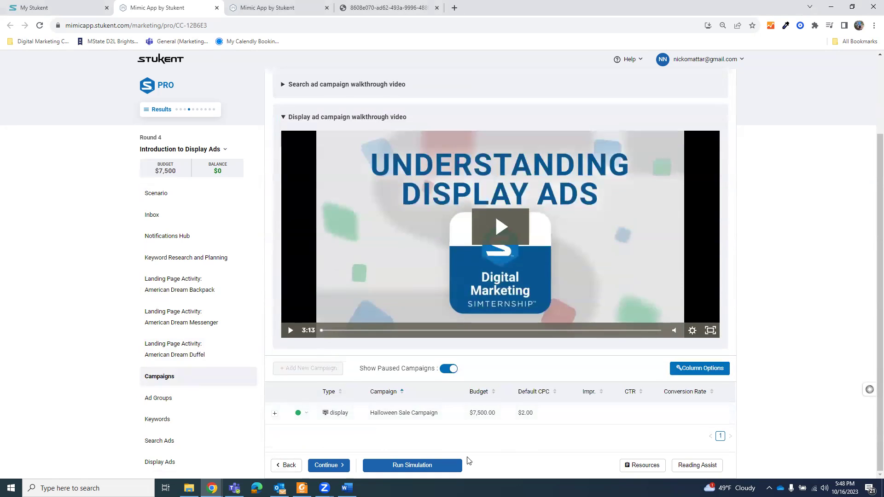
{"action": "left_click", "coordinate": [180, 150]}
- Revisit the Round 4 assignments and the manager's inbox memo, then view the three saved keyword lists
{"action": "left_click", "coordinate": [163, 194]}
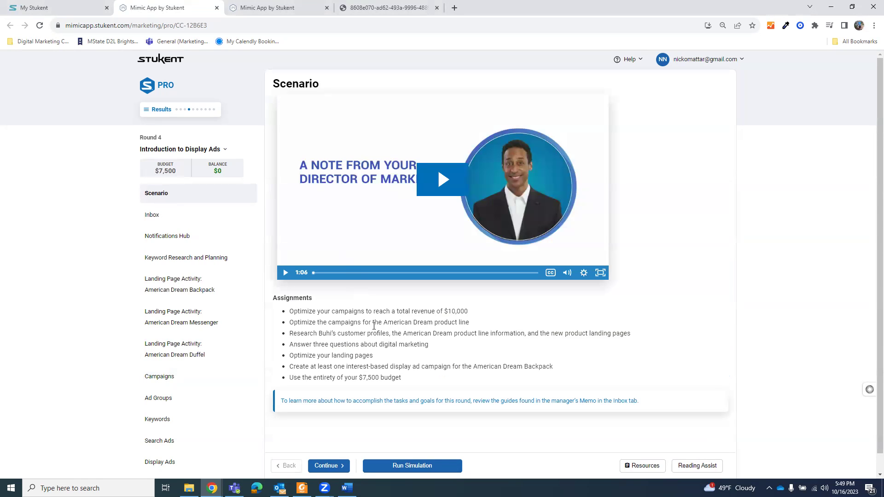
{"action": "left_click", "coordinate": [176, 220]}
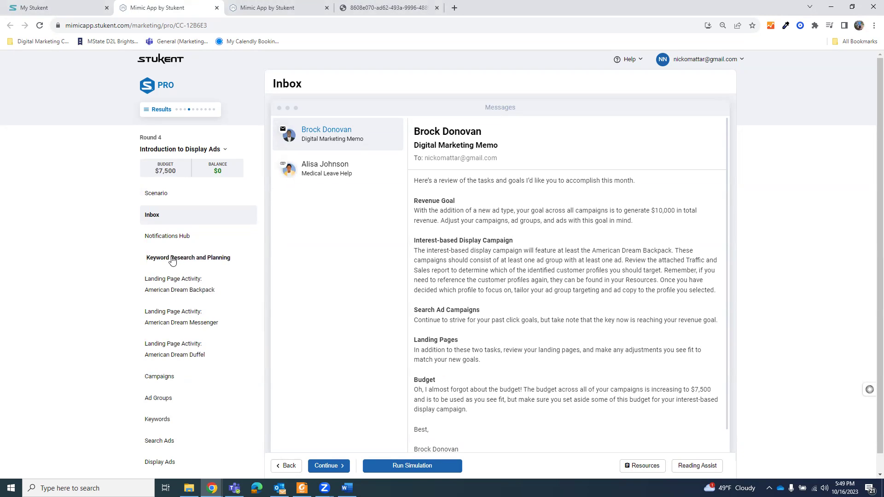
{"action": "left_click", "coordinate": [172, 259]}
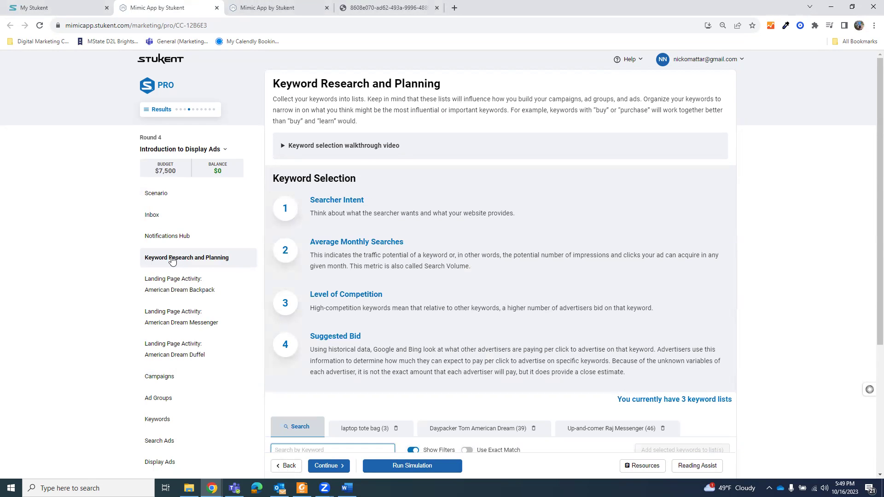
{"action": "scroll", "coordinate": [385, 279], "scroll_direction": "down", "scroll_amount": 4}
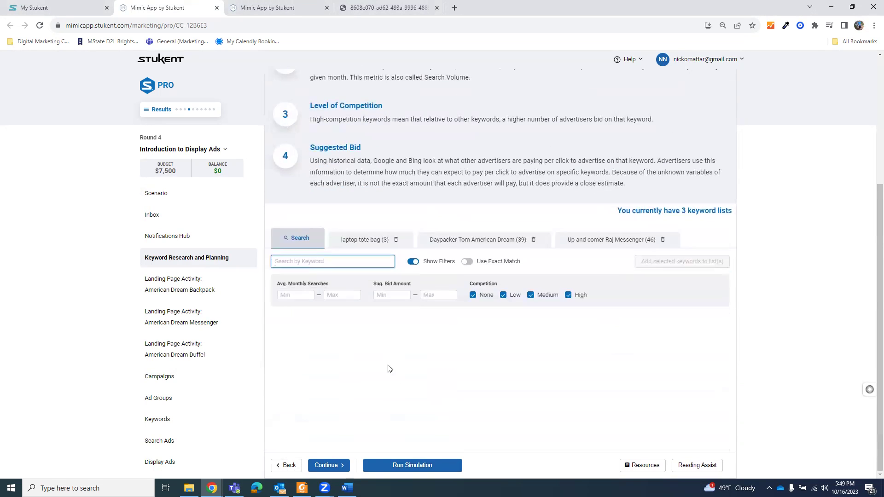
{"action": "scroll", "coordinate": [389, 368], "scroll_direction": "up", "scroll_amount": 4}
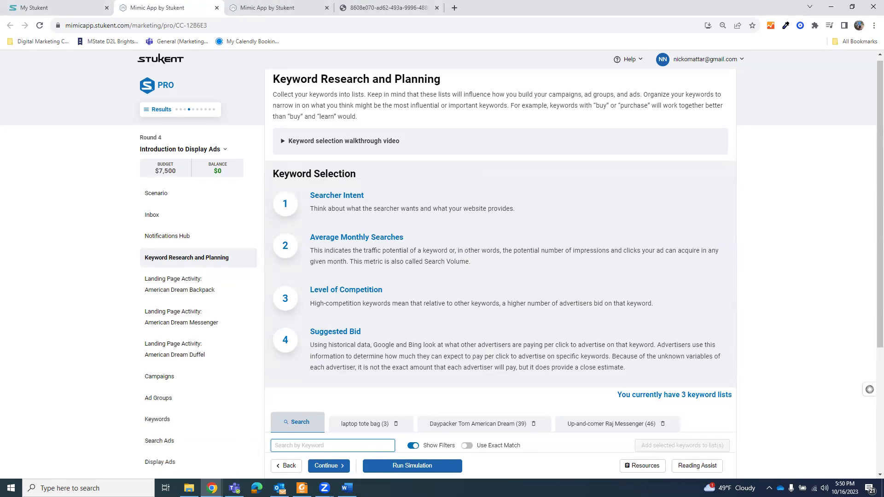
{"action": "mouse_move", "coordinate": [212, 488]}
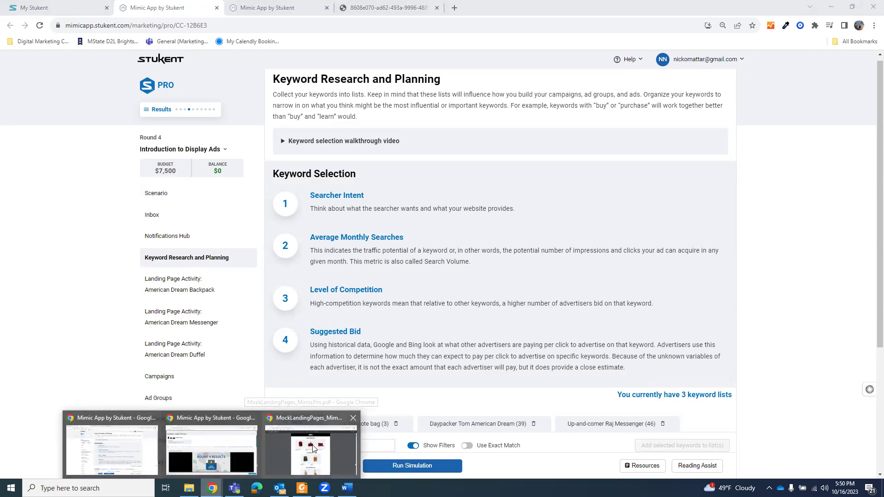
{"action": "left_click", "coordinate": [312, 449]}
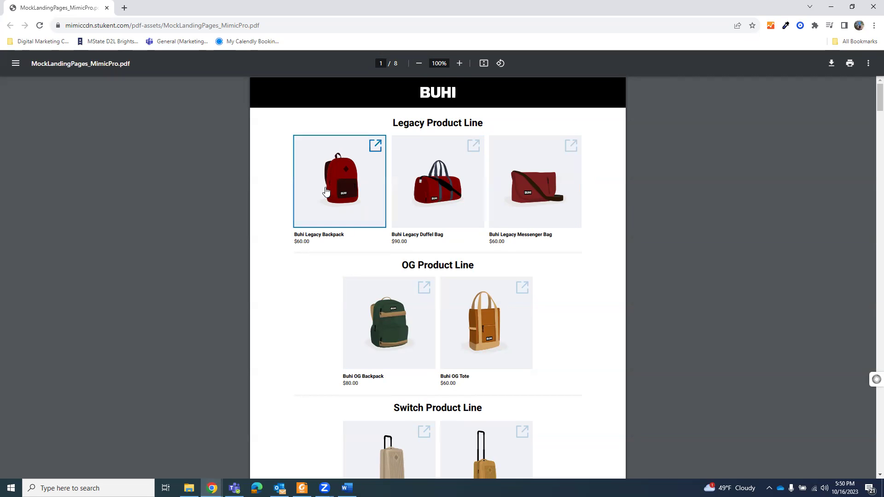
{"action": "scroll", "coordinate": [517, 192], "scroll_direction": "down", "scroll_amount": 2}
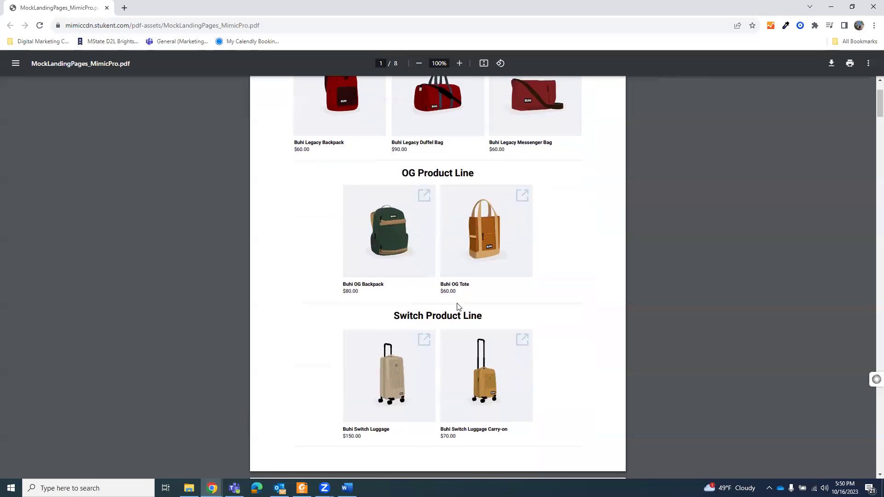
{"action": "scroll", "coordinate": [470, 197], "scroll_direction": "up", "scroll_amount": 2}
{"action": "scroll", "coordinate": [438, 247], "scroll_direction": "down", "scroll_amount": 2}
{"action": "scroll", "coordinate": [452, 264], "scroll_direction": "down", "scroll_amount": 2}
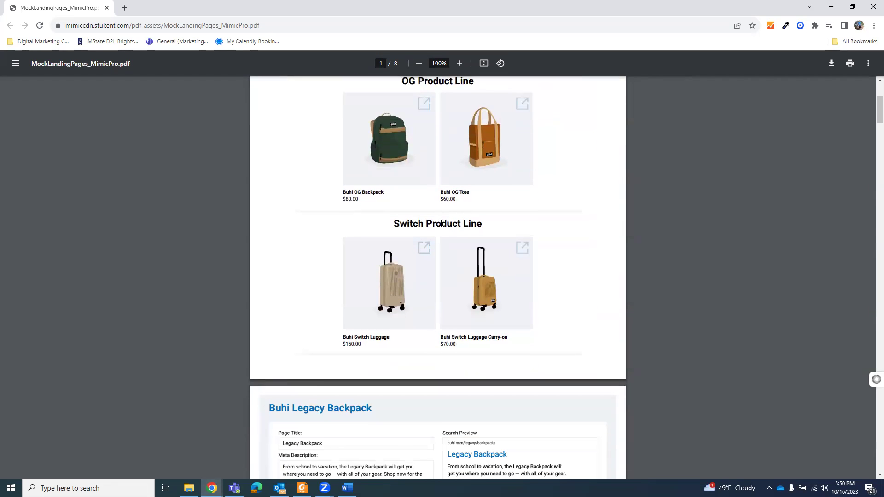
{"action": "scroll", "coordinate": [420, 338], "scroll_direction": "up", "scroll_amount": 4}
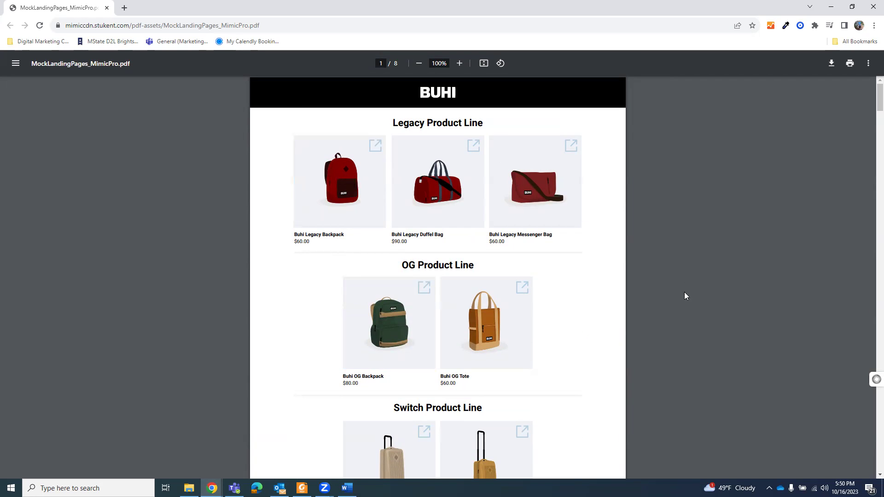
{"action": "scroll", "coordinate": [651, 356], "scroll_direction": "down", "scroll_amount": 2}
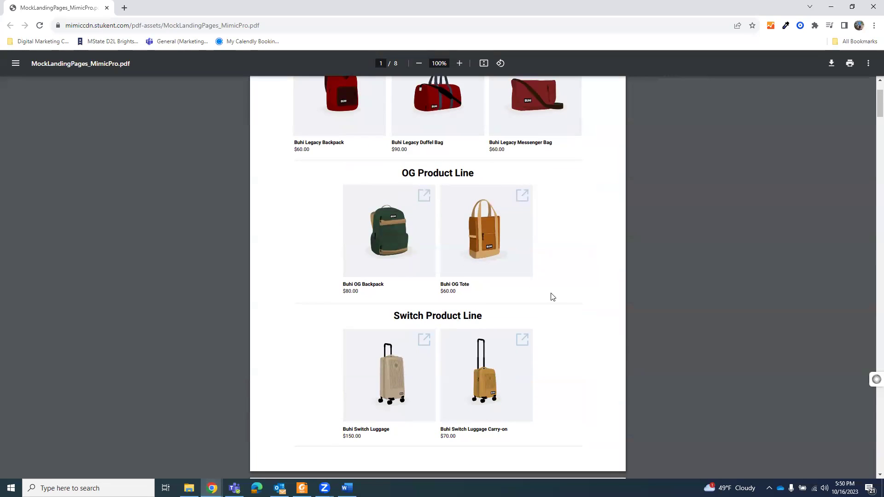
{"action": "scroll", "coordinate": [552, 297], "scroll_direction": "up", "scroll_amount": 2}
{"action": "left_click", "coordinate": [412, 205]}
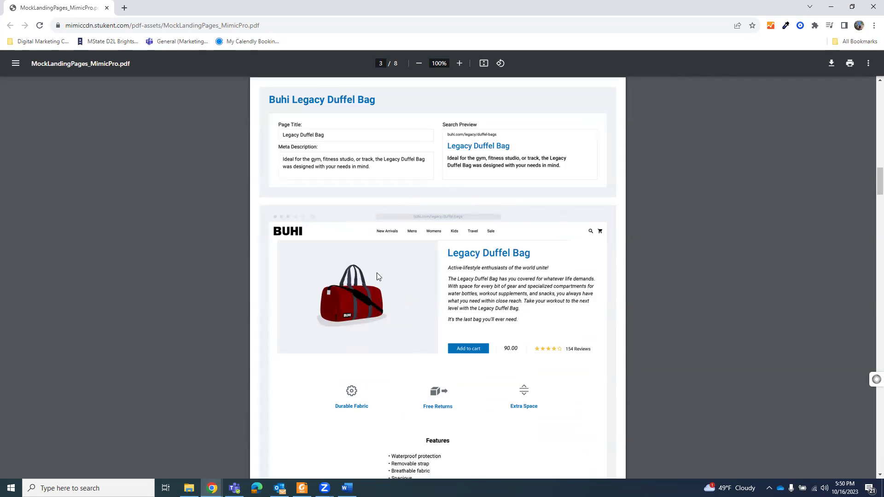
{"action": "scroll", "coordinate": [552, 346], "scroll_direction": "down", "scroll_amount": 2}
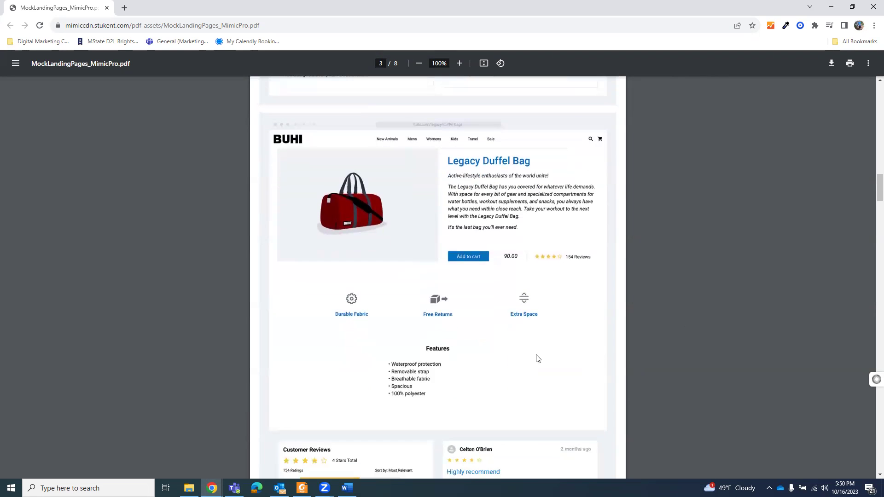
{"action": "scroll", "coordinate": [548, 368], "scroll_direction": "up", "scroll_amount": 1}
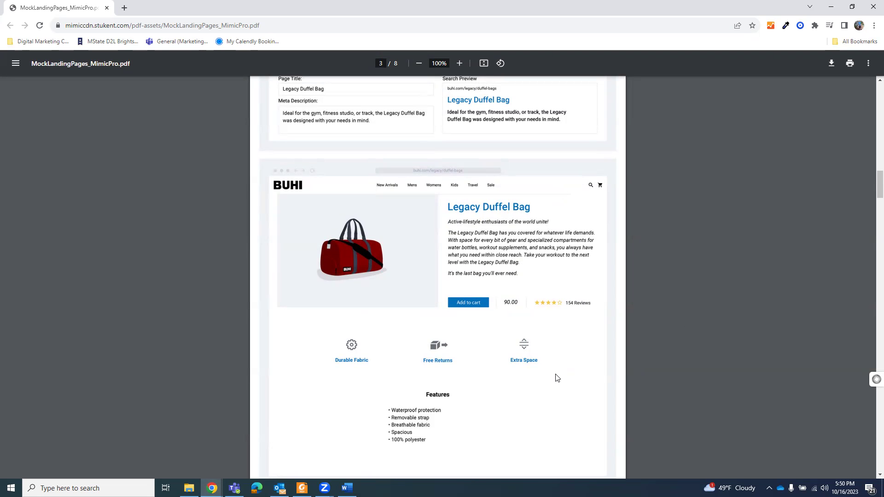
{"action": "left_click", "coordinate": [213, 488]}
{"action": "left_click", "coordinate": [209, 444]}
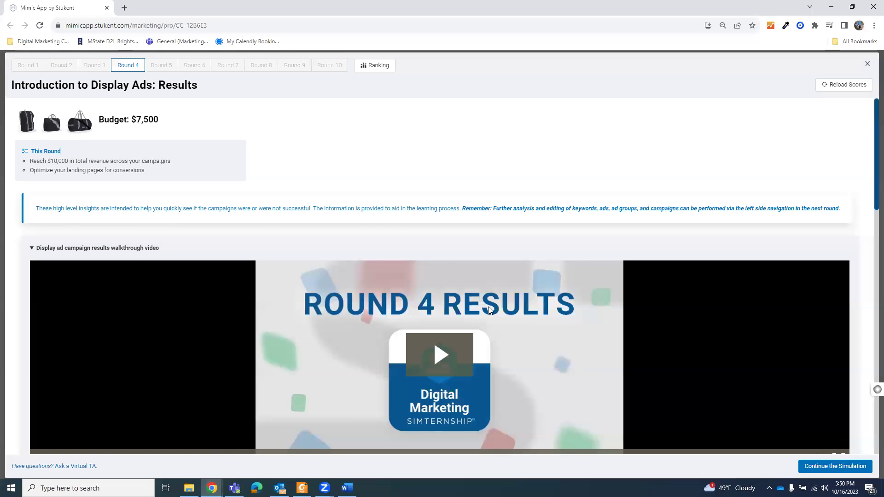
{"action": "left_click", "coordinate": [831, 7]}
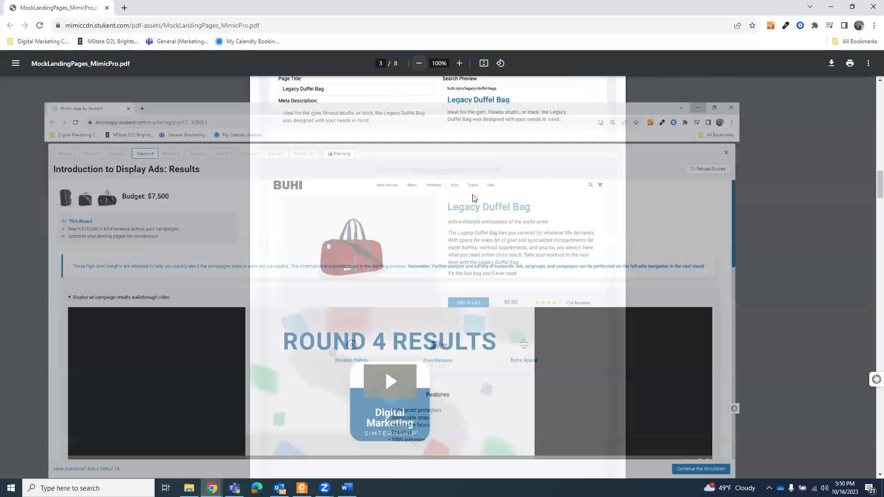
{"action": "left_click", "coordinate": [212, 488]}
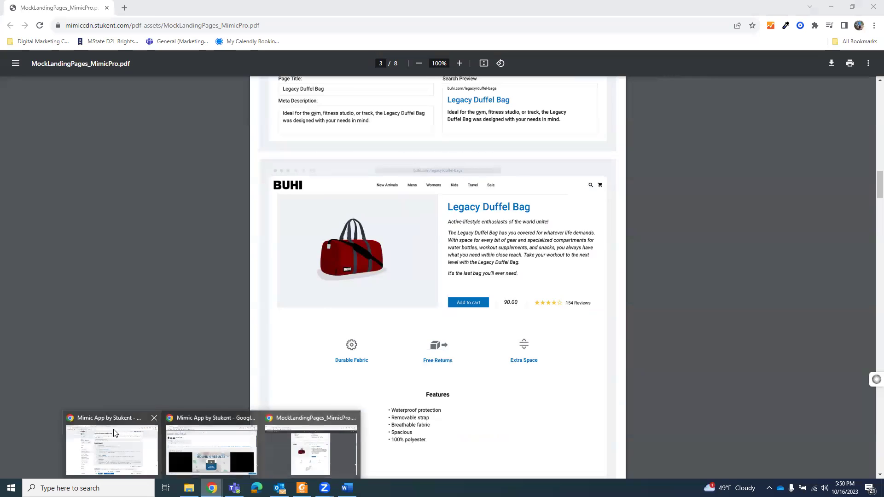
{"action": "left_click", "coordinate": [163, 436]}
- Open the Resources panel and scroll to the Customer Profiles section
{"action": "scroll", "coordinate": [242, 286], "scroll_direction": "down", "scroll_amount": 2}
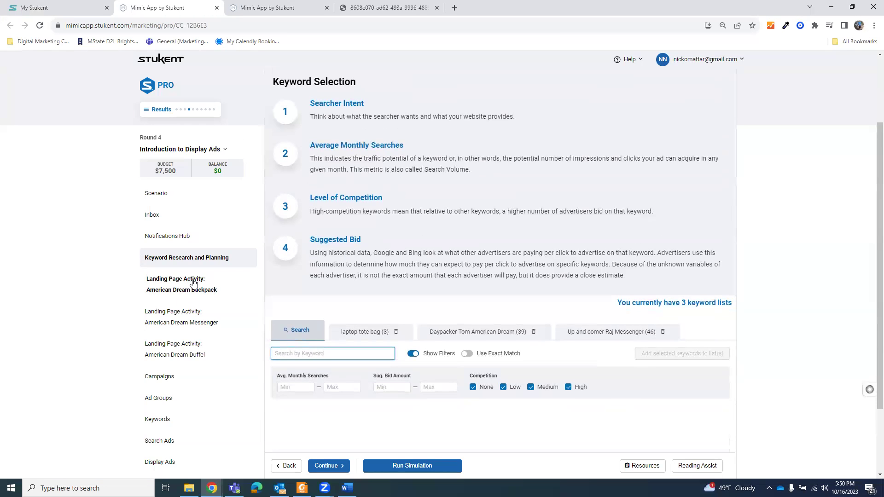
{"action": "left_click", "coordinate": [643, 465]}
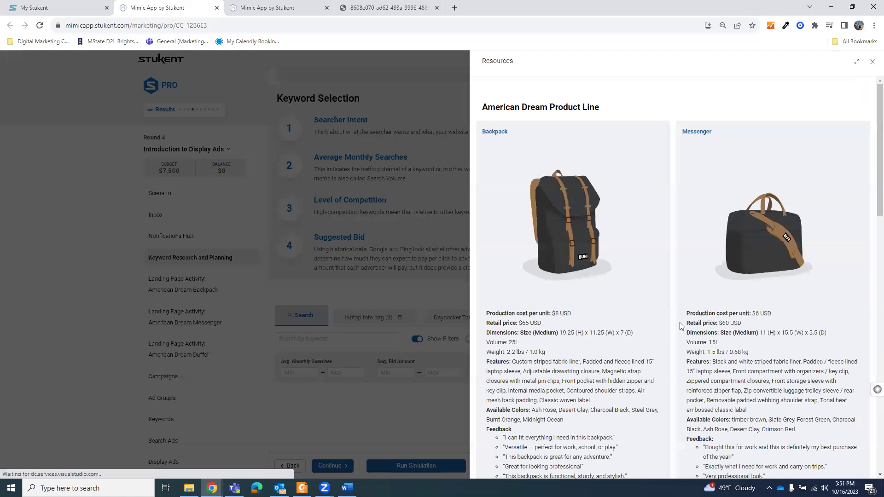
{"action": "scroll", "coordinate": [672, 307], "scroll_direction": "down", "scroll_amount": 9}
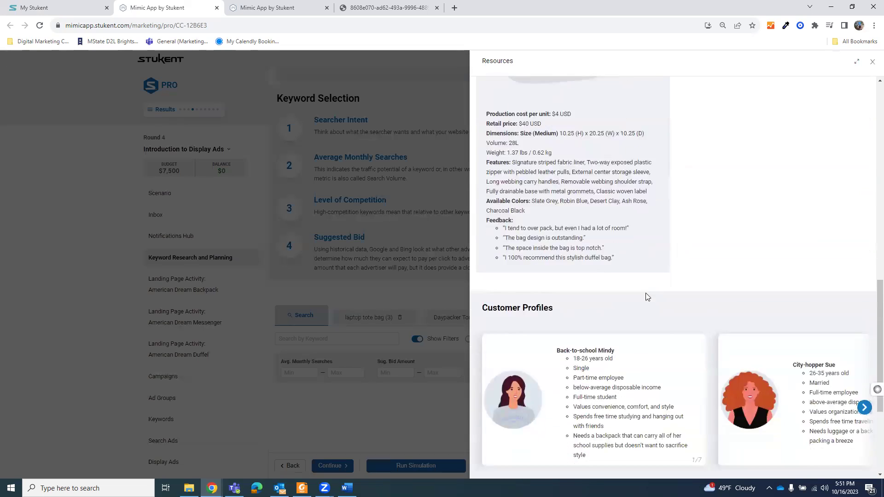
{"action": "scroll", "coordinate": [584, 140], "scroll_direction": "up", "scroll_amount": 5}
{"action": "scroll", "coordinate": [584, 140], "scroll_direction": "down", "scroll_amount": 12}
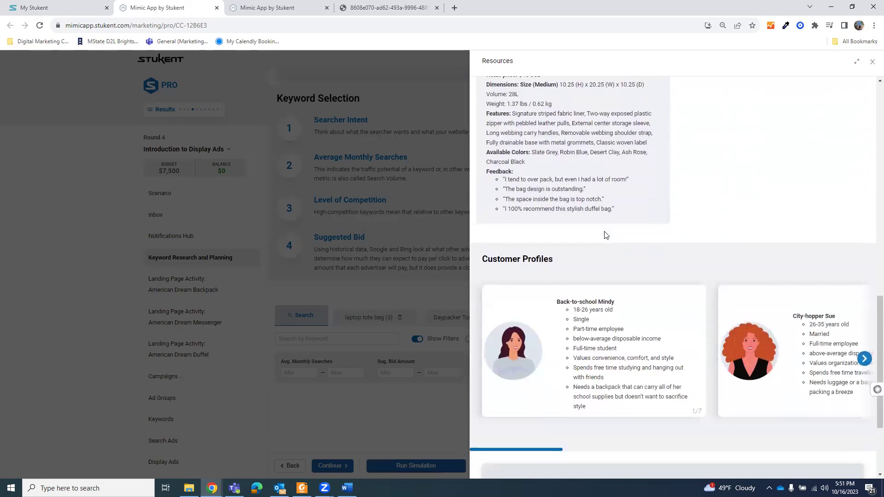
- Page through the customer profiles, settling on Energetic Jill (4 of 7)
{"action": "left_click", "coordinate": [864, 267]}
{"action": "left_click", "coordinate": [865, 267]}
{"action": "left_click", "coordinate": [864, 267]}
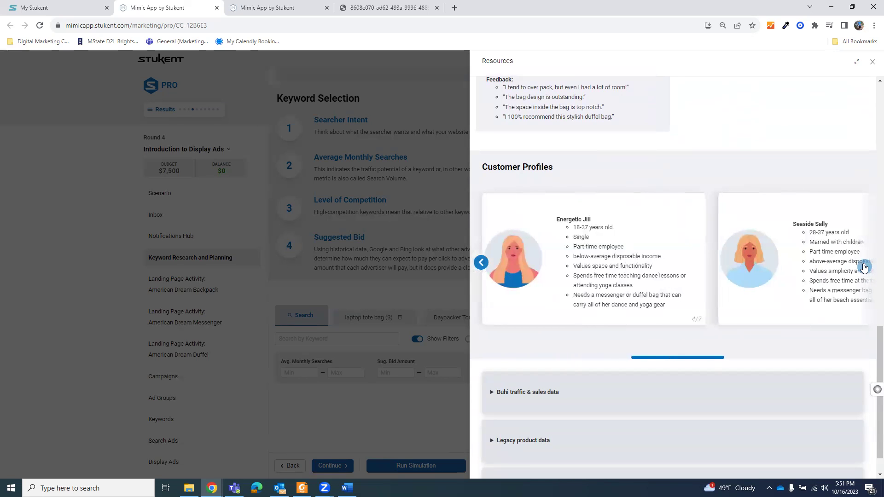
{"action": "left_click", "coordinate": [864, 267]}
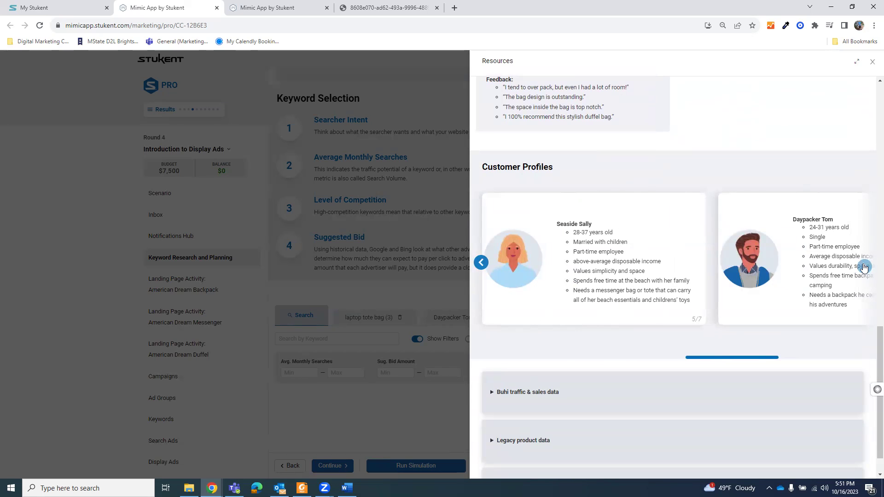
{"action": "left_click", "coordinate": [481, 266]}
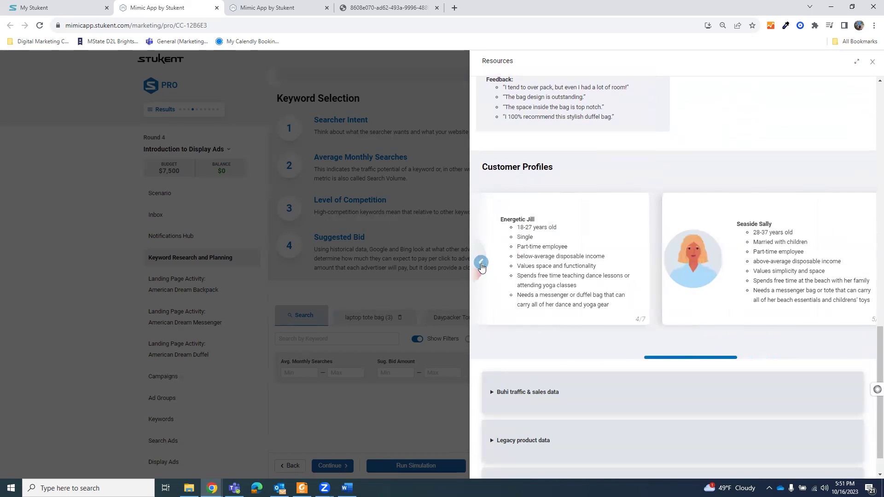
{"action": "left_click", "coordinate": [482, 265]}
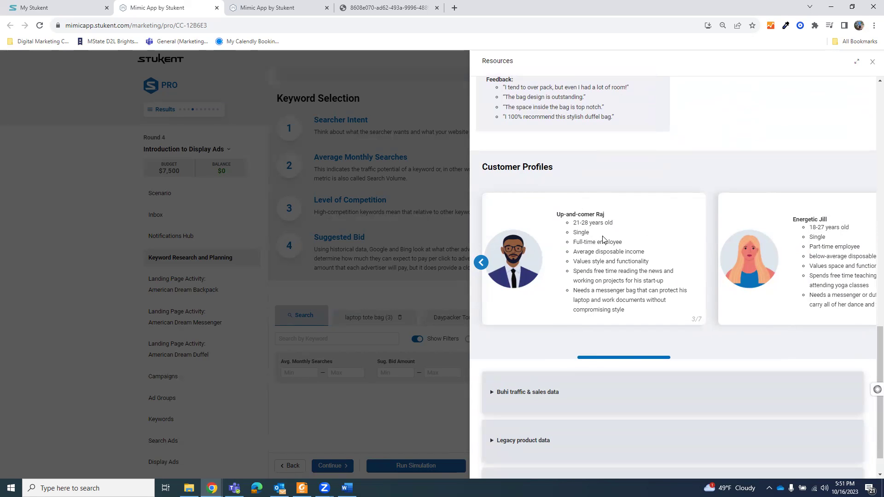
{"action": "left_click", "coordinate": [483, 264]}
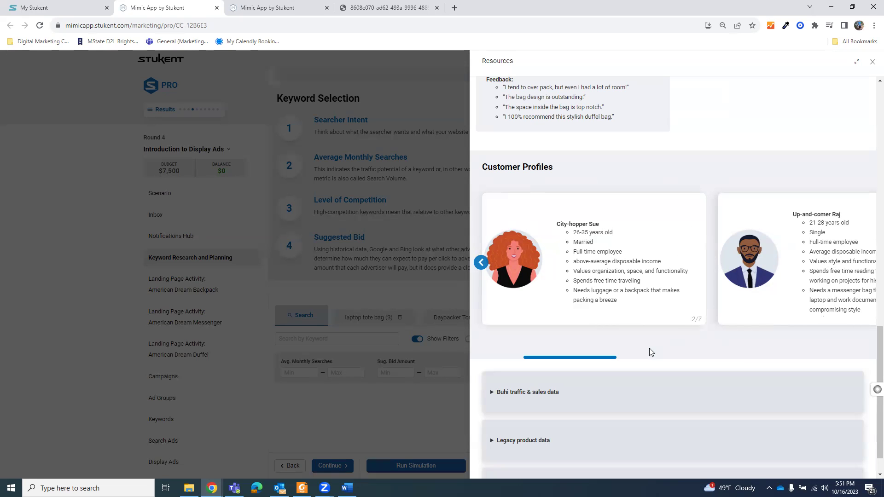
{"action": "left_click", "coordinate": [697, 360]}
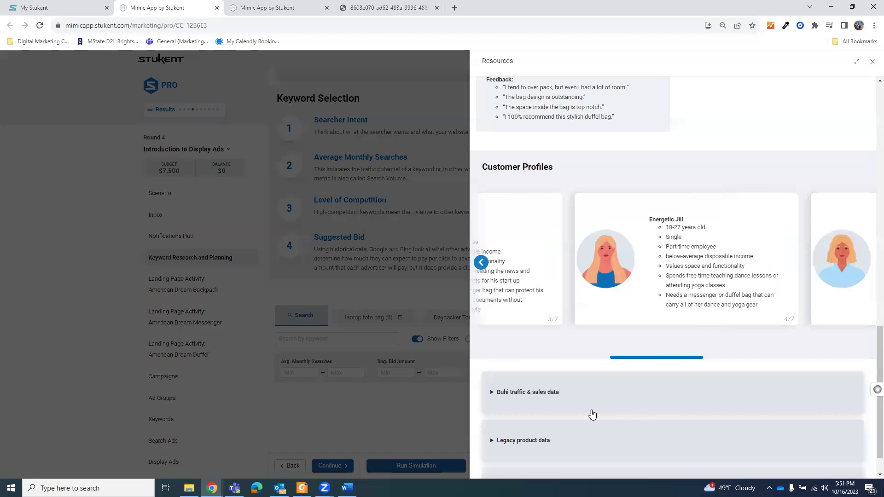
- Expand Legacy product data, read the backpack and messenger sales tables, then close Resources
{"action": "scroll", "coordinate": [554, 322], "scroll_direction": "down", "scroll_amount": 1}
{"action": "left_click", "coordinate": [525, 405]}
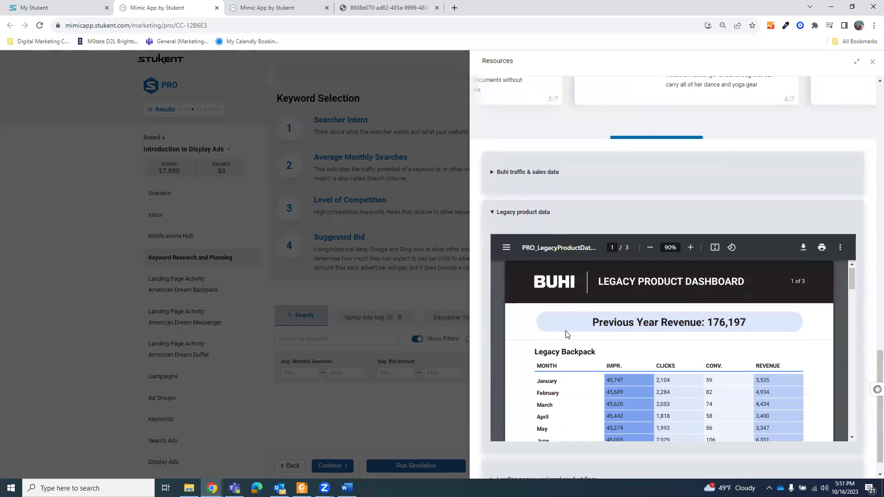
{"action": "scroll", "coordinate": [573, 400], "scroll_direction": "down", "scroll_amount": 8}
{"action": "scroll", "coordinate": [673, 370], "scroll_direction": "up", "scroll_amount": 4}
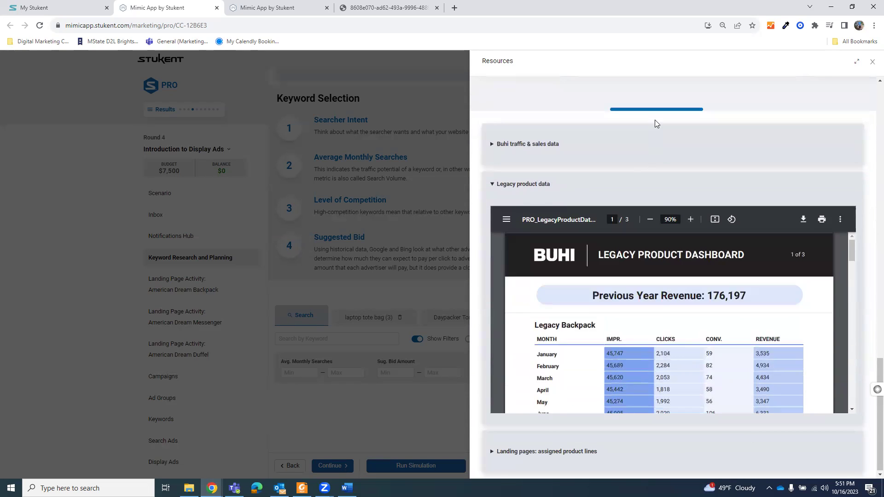
{"action": "scroll", "coordinate": [681, 331], "scroll_direction": "down", "scroll_amount": 3}
{"action": "scroll", "coordinate": [680, 333], "scroll_direction": "up", "scroll_amount": 2}
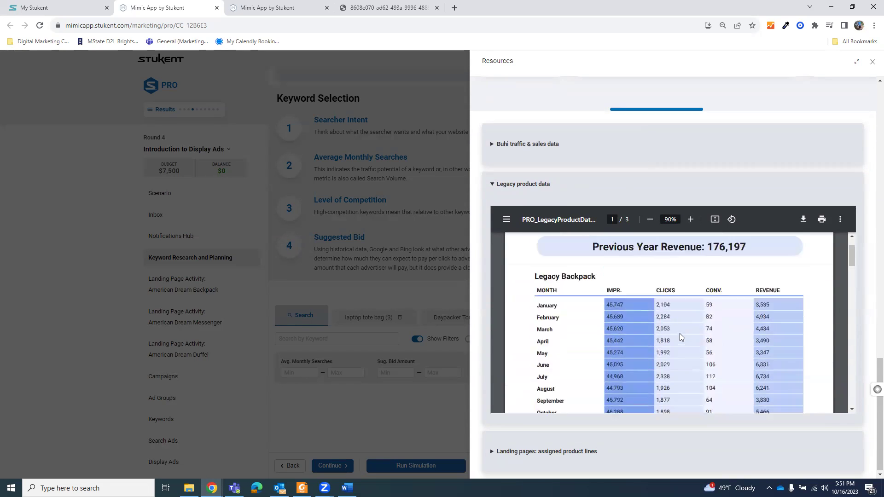
{"action": "scroll", "coordinate": [690, 319], "scroll_direction": "down", "scroll_amount": 3}
{"action": "scroll", "coordinate": [690, 320], "scroll_direction": "down", "scroll_amount": 1}
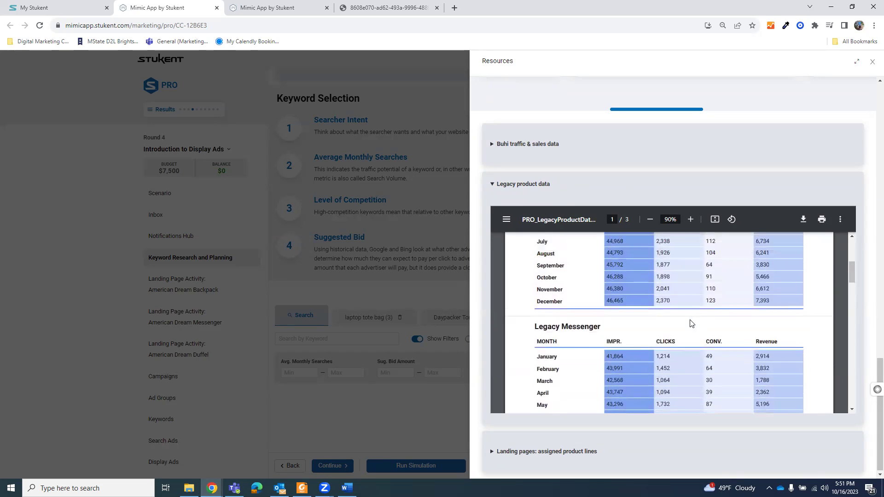
{"action": "scroll", "coordinate": [691, 319], "scroll_direction": "up", "scroll_amount": 4}
{"action": "scroll", "coordinate": [692, 319], "scroll_direction": "down", "scroll_amount": 6}
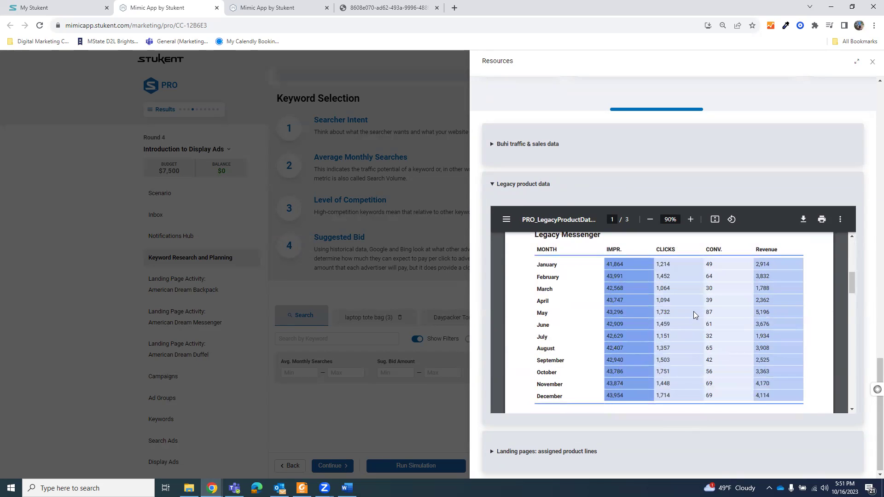
{"action": "scroll", "coordinate": [694, 312], "scroll_direction": "down", "scroll_amount": 3}
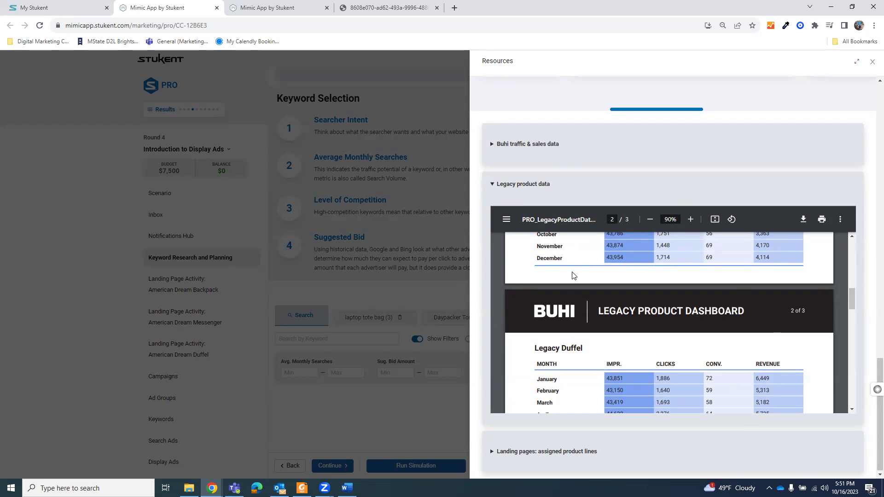
{"action": "scroll", "coordinate": [574, 280], "scroll_direction": "up", "scroll_amount": 6}
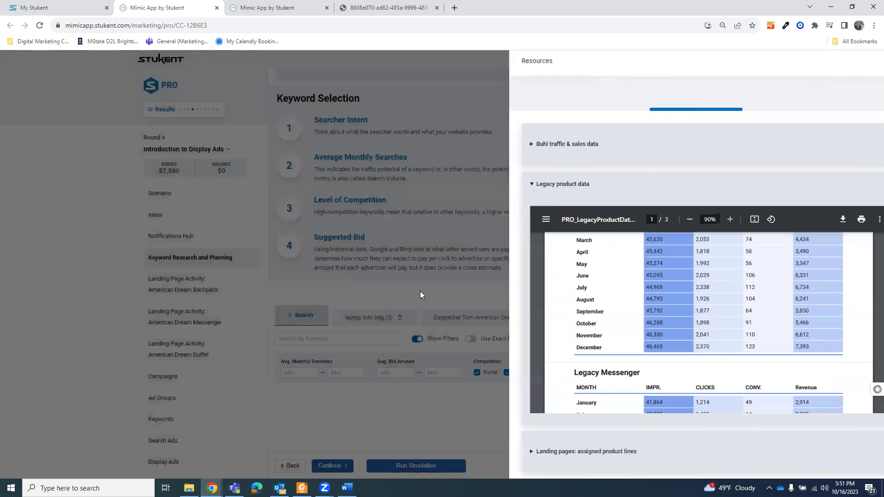
{"action": "left_click", "coordinate": [420, 293]}
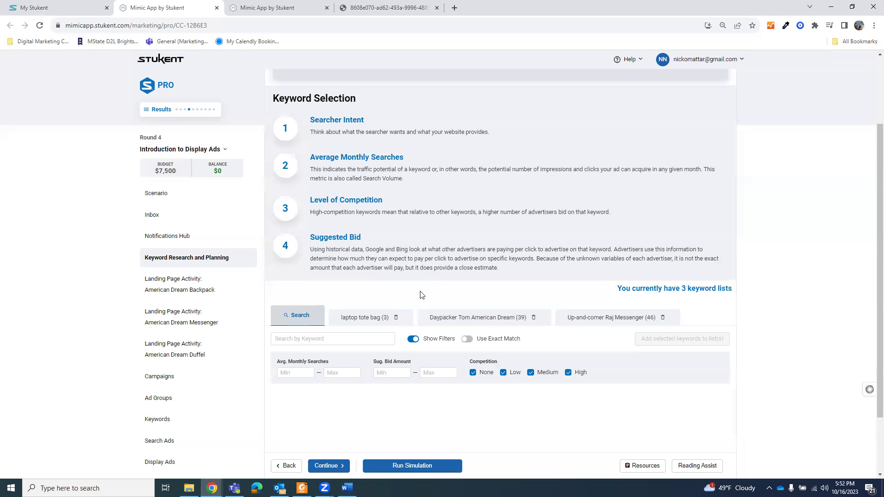
- Expand the Halloween Sale Campaign, then list its three ad groups ($1.25, $0.40, $0.60 CPCs)
{"action": "left_click", "coordinate": [172, 380]}
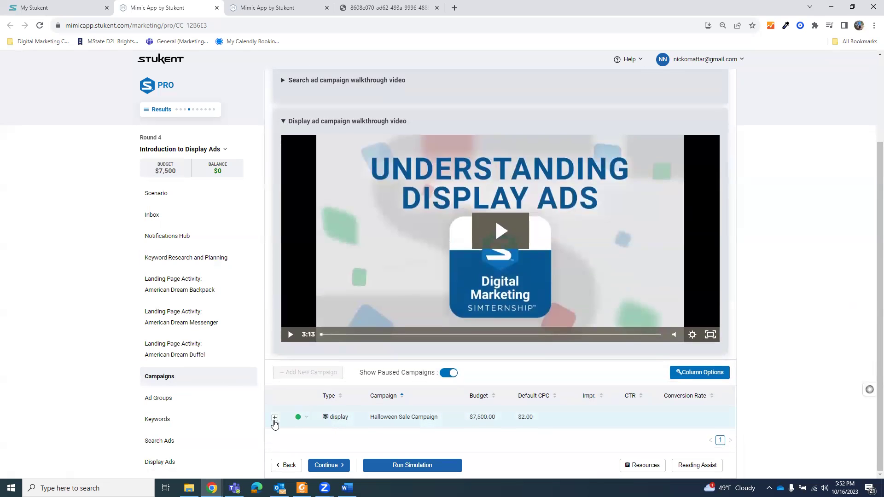
{"action": "left_click", "coordinate": [274, 418]}
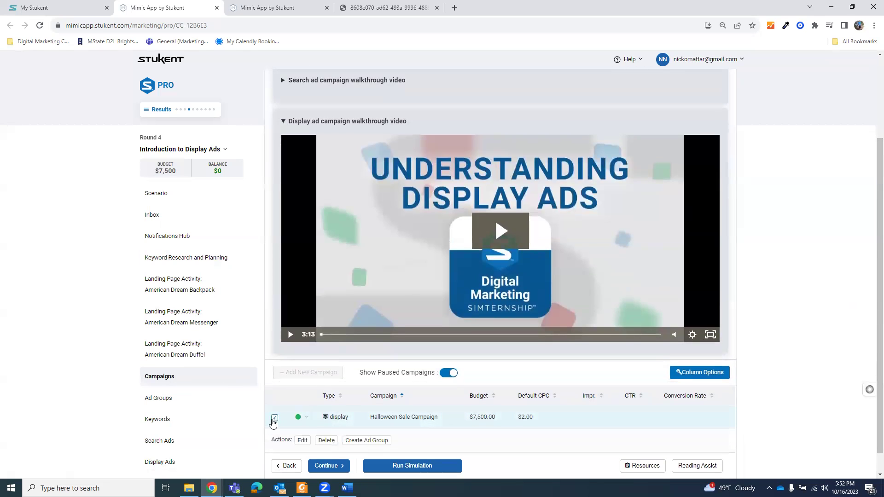
{"action": "left_click", "coordinate": [155, 399]}
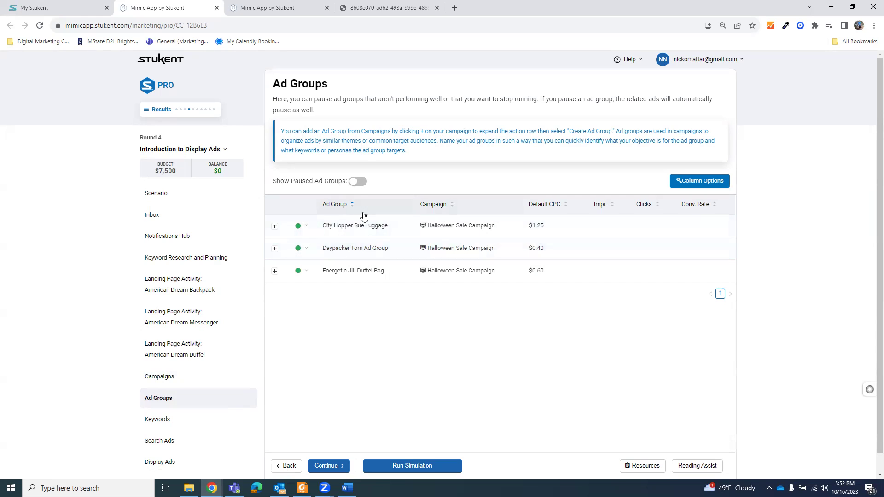
- Check Buhi traffic & sales data in Resources, then edit the City Hopper Sue Luggage ad group
{"action": "left_click", "coordinate": [643, 466]}
{"action": "scroll", "coordinate": [697, 250], "scroll_direction": "up", "scroll_amount": 5}
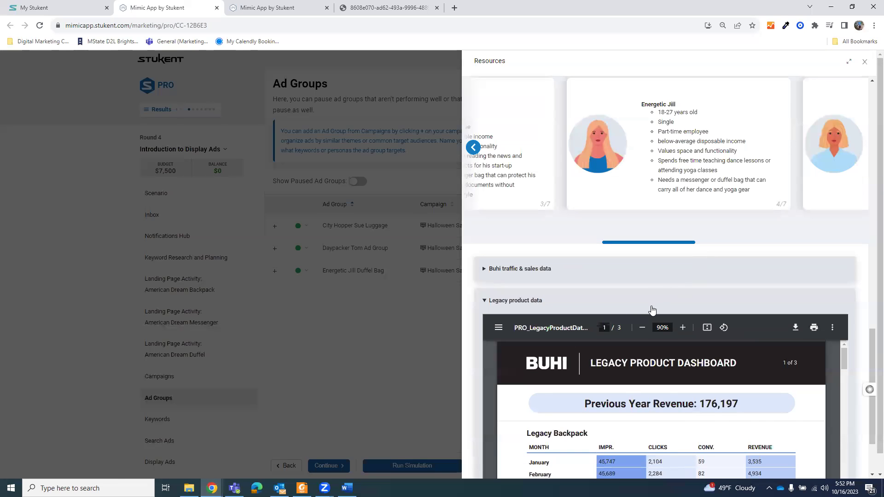
{"action": "left_click", "coordinate": [634, 270]}
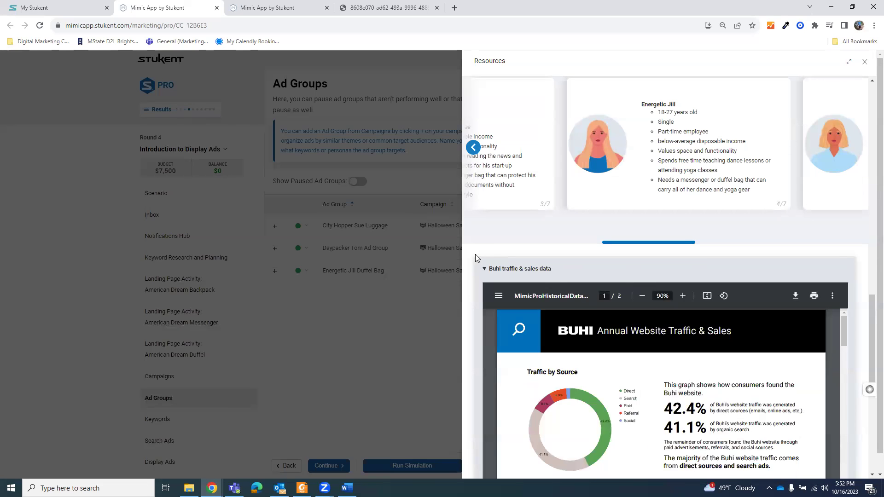
{"action": "left_click", "coordinate": [520, 271]}
{"action": "scroll", "coordinate": [700, 395], "scroll_direction": "down", "scroll_amount": 3}
{"action": "left_click", "coordinate": [422, 294]}
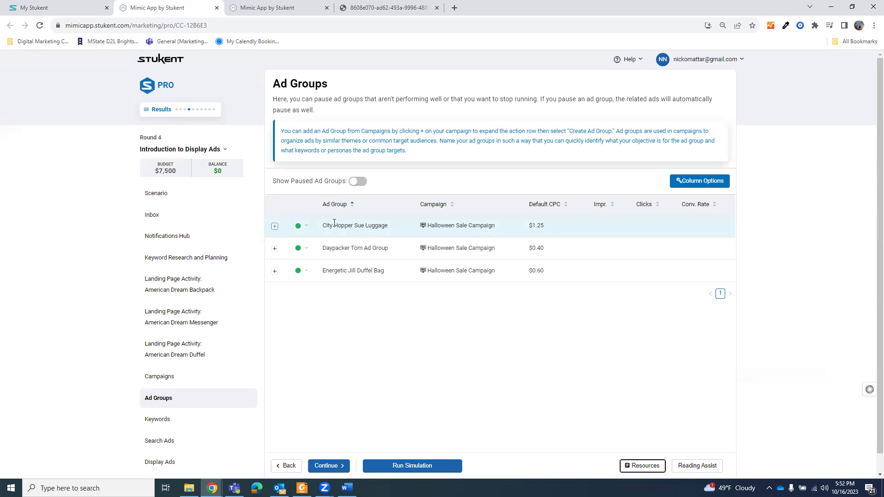
{"action": "left_click", "coordinate": [275, 226]}
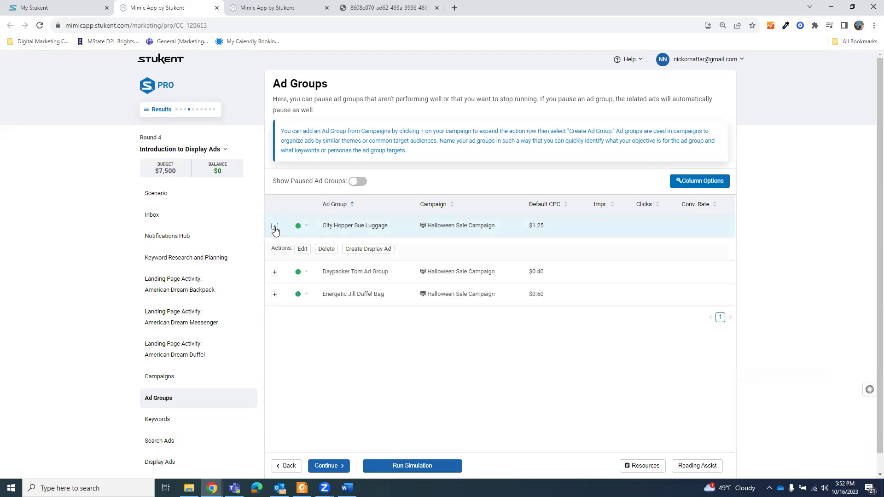
{"action": "left_click", "coordinate": [303, 249]}
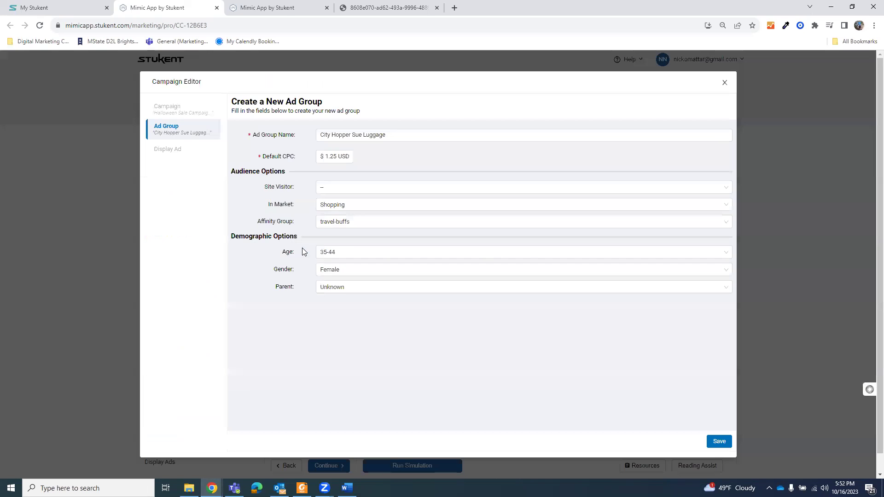
{"action": "left_click", "coordinate": [393, 134]}
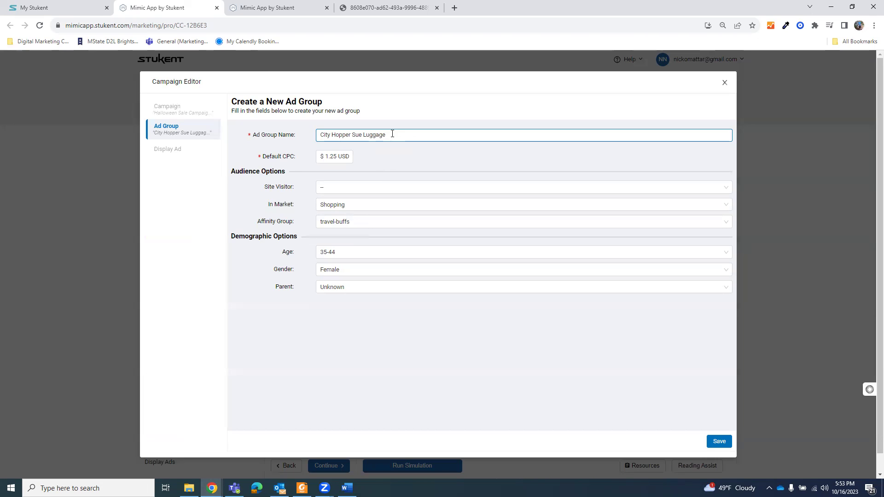
{"action": "left_click", "coordinate": [376, 152]}
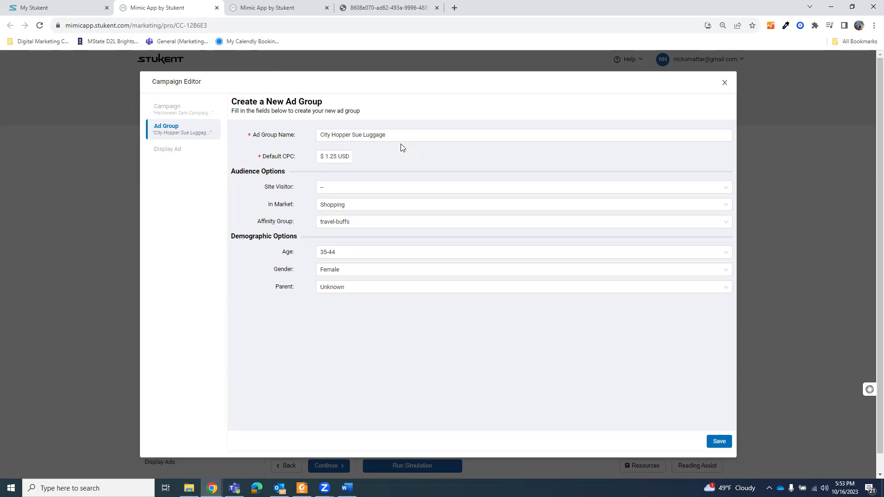
- Inspect Site Visitor and Parent options, keeping Parent at Unknown, then close the Campaign Editor
{"action": "left_click", "coordinate": [348, 192]}
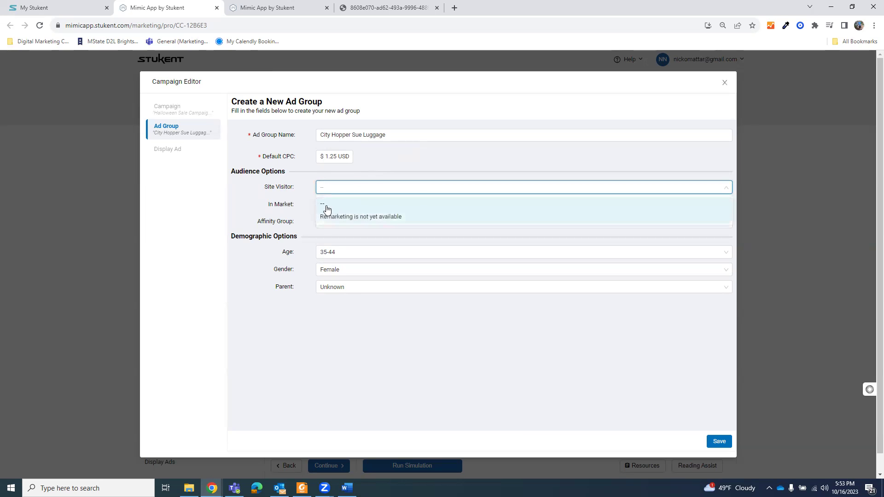
{"action": "left_click", "coordinate": [290, 192]}
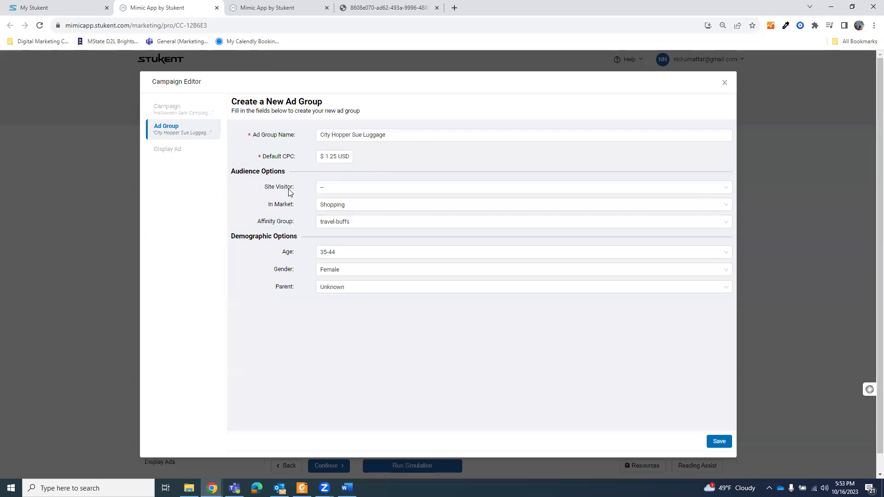
{"action": "left_click", "coordinate": [374, 289]}
{"action": "left_click", "coordinate": [256, 287]}
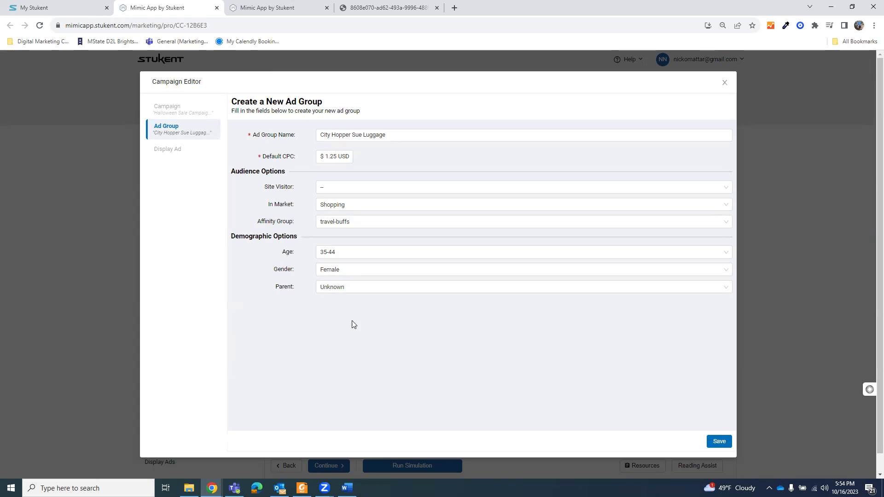
{"action": "left_click", "coordinate": [345, 289]}
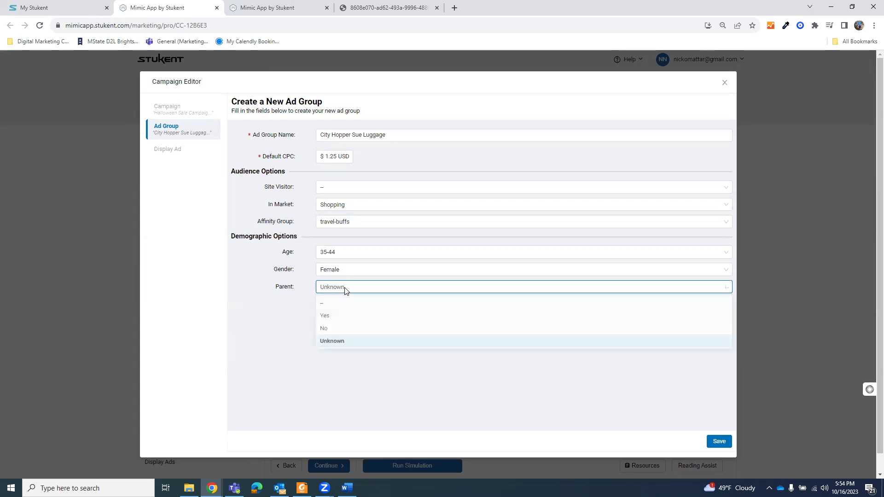
{"action": "left_click", "coordinate": [259, 290]}
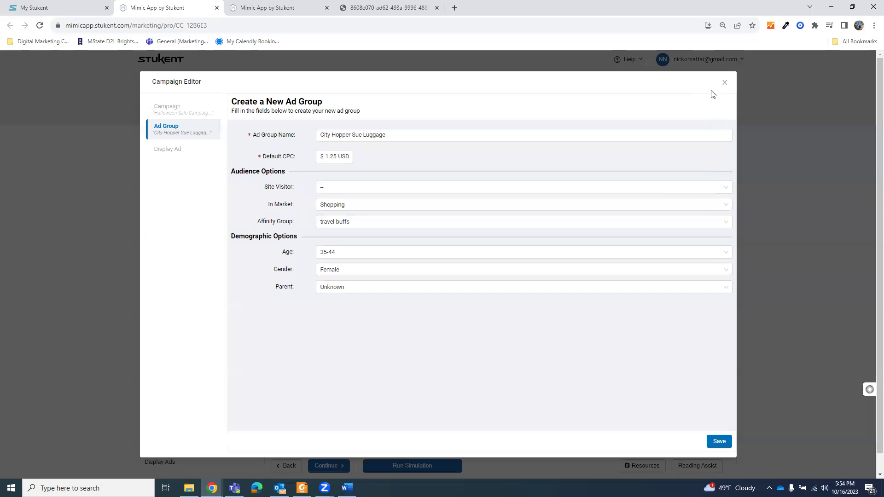
{"action": "left_click", "coordinate": [725, 86]}
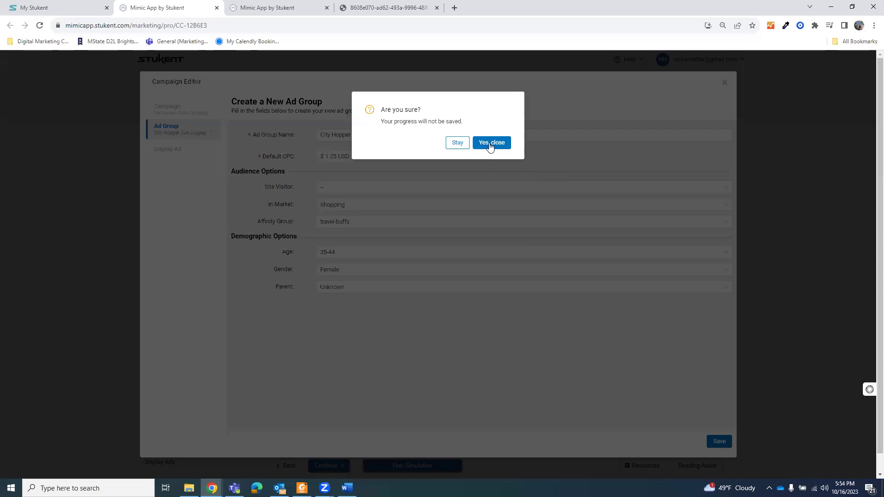
- Confirm 'Yes, close' to discard the unsaved ad group changes, then glance at the round list
{"action": "left_click", "coordinate": [490, 144]}
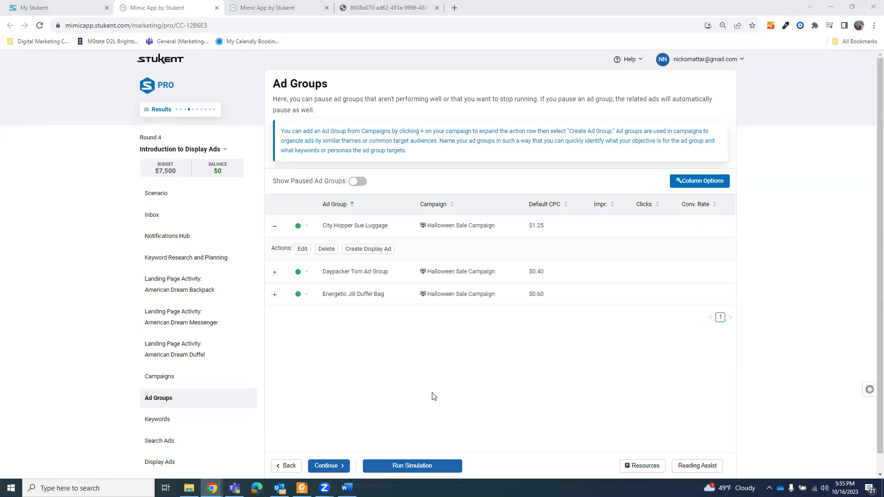
{"action": "left_click", "coordinate": [180, 149]}
{"action": "left_click", "coordinate": [343, 321]}
- Edit the Daypacker Tom backpack display ad from Display Ads and select its long headline
{"action": "left_click", "coordinate": [189, 463]}
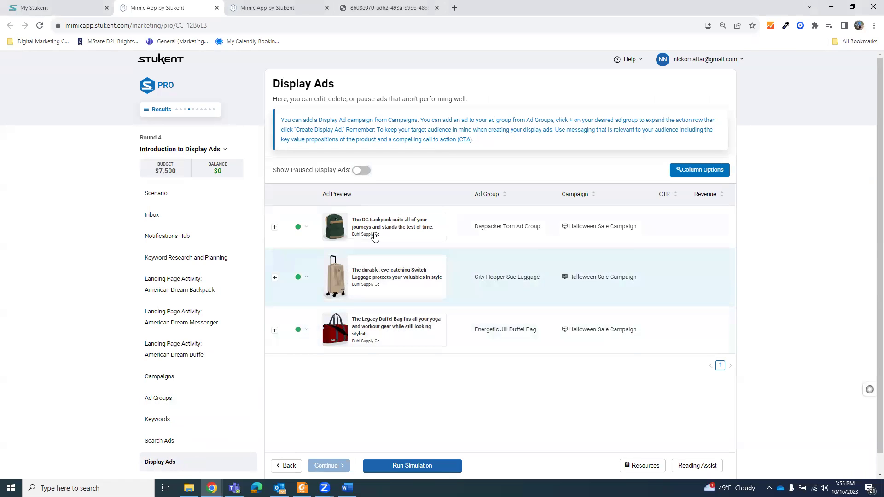
{"action": "left_click", "coordinate": [274, 228]}
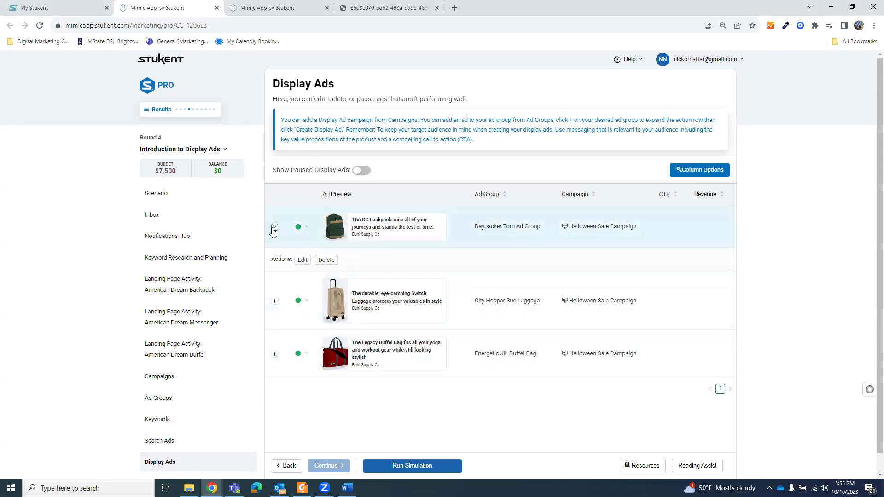
{"action": "left_click", "coordinate": [302, 260]}
{"action": "left_click", "coordinate": [417, 246]}
{"action": "left_click", "coordinate": [376, 137]}
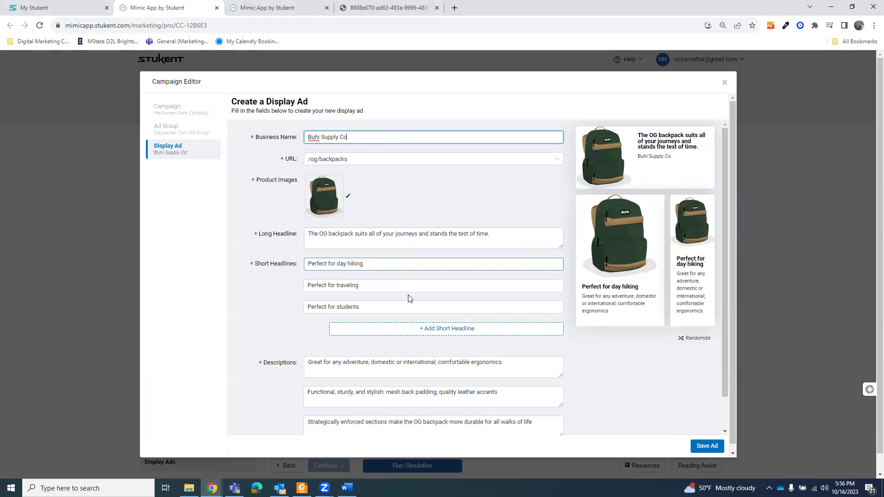
{"action": "left_click", "coordinate": [367, 428]}
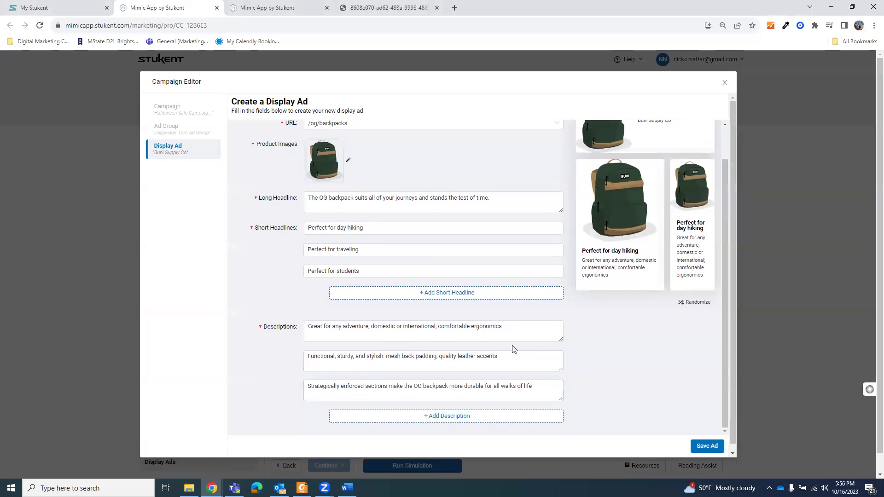
{"action": "left_click", "coordinate": [517, 328]}
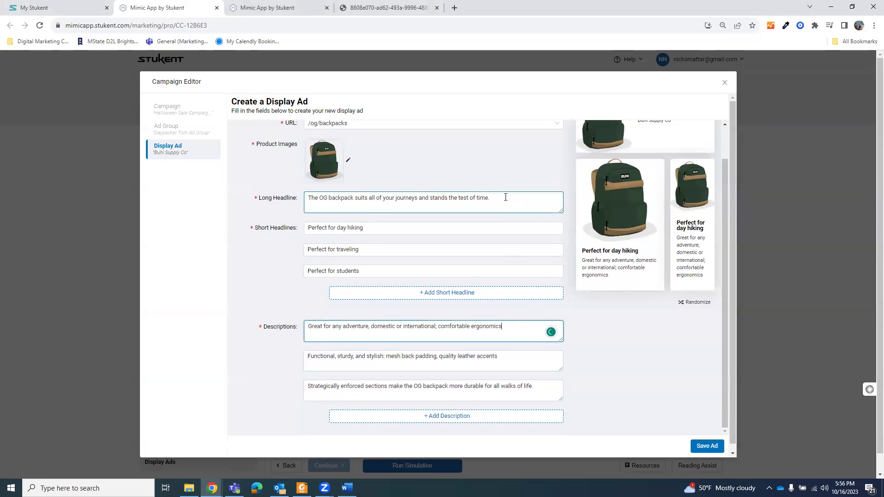
{"action": "left_click", "coordinate": [507, 199]}
{"action": "key", "text": "BackSpace"}
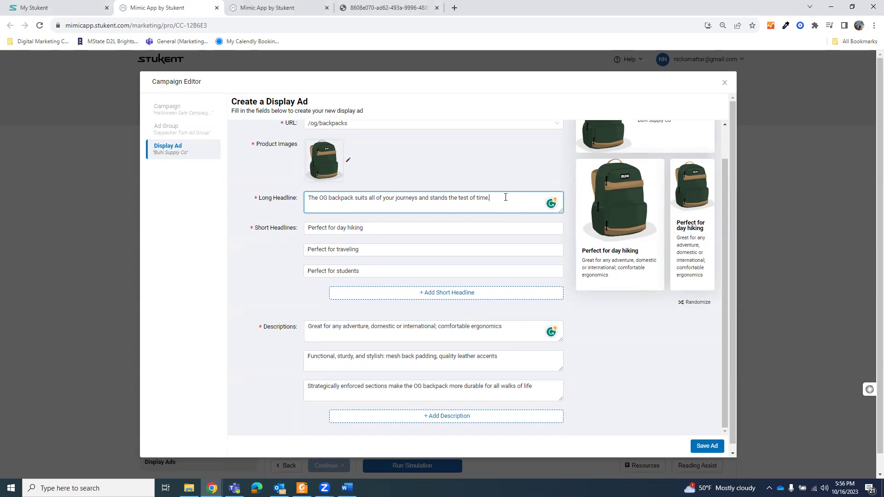
{"action": "key", "text": "BackSpace"}
{"action": "left_click", "coordinate": [377, 234]}
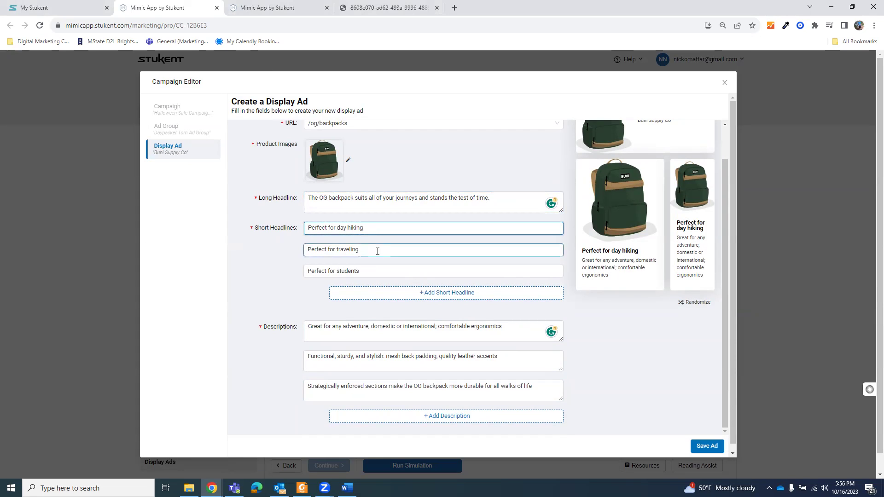
{"action": "left_click", "coordinate": [377, 250]}
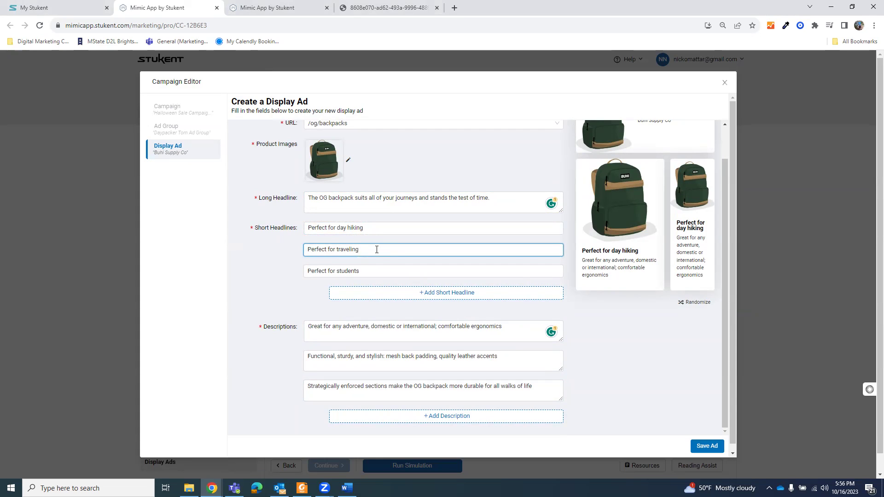
{"action": "left_click", "coordinate": [379, 229]}
{"action": "left_click", "coordinate": [377, 249]}
{"action": "left_click", "coordinate": [362, 271]}
{"action": "scroll", "coordinate": [437, 299], "scroll_direction": "down", "scroll_amount": 1}
- Recheck the OG backpack ad's short headline, long headline and both descriptions before saving
{"action": "left_click", "coordinate": [514, 328]}
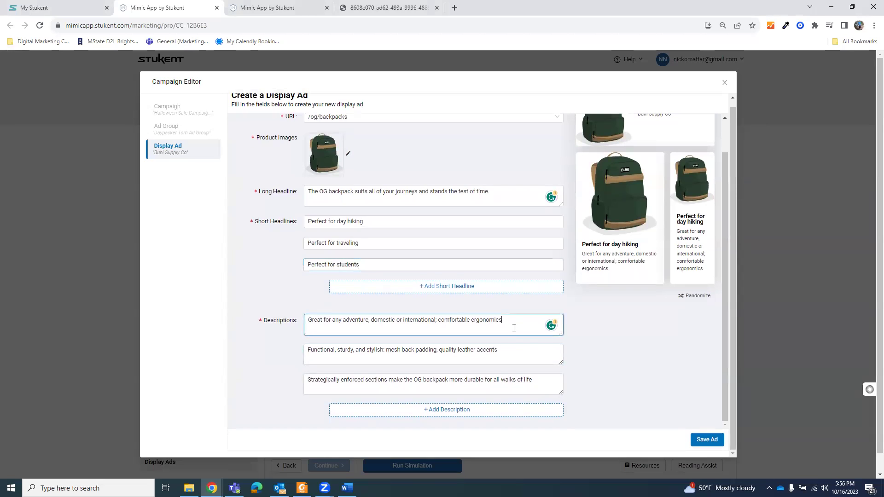
{"action": "left_click", "coordinate": [391, 223]}
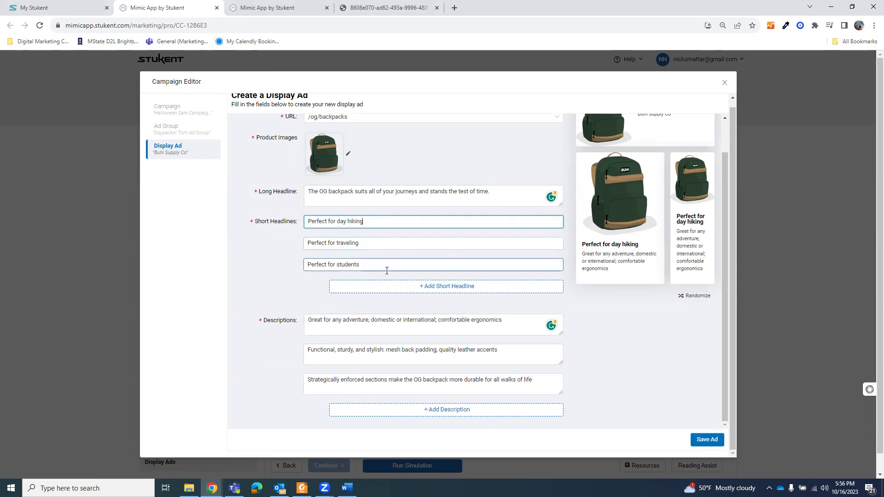
{"action": "left_click", "coordinate": [508, 321]}
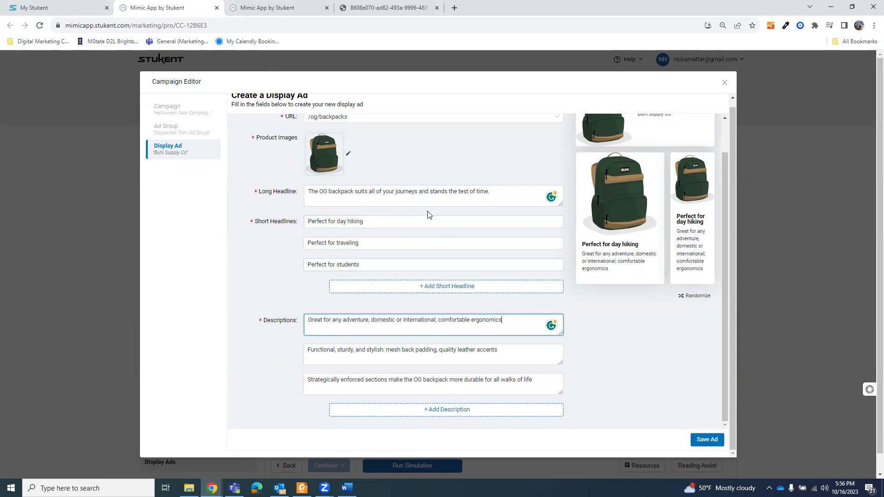
{"action": "left_click", "coordinate": [484, 190]}
{"action": "left_click", "coordinate": [502, 194]}
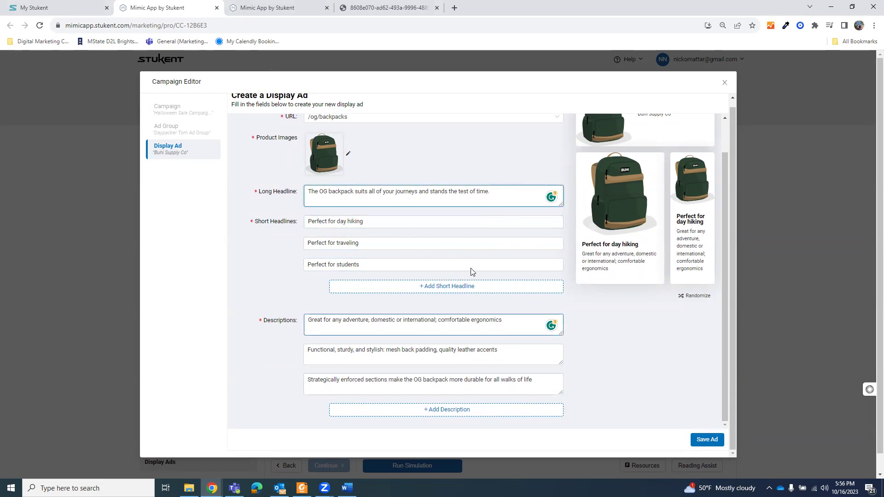
{"action": "left_click", "coordinate": [394, 221]}
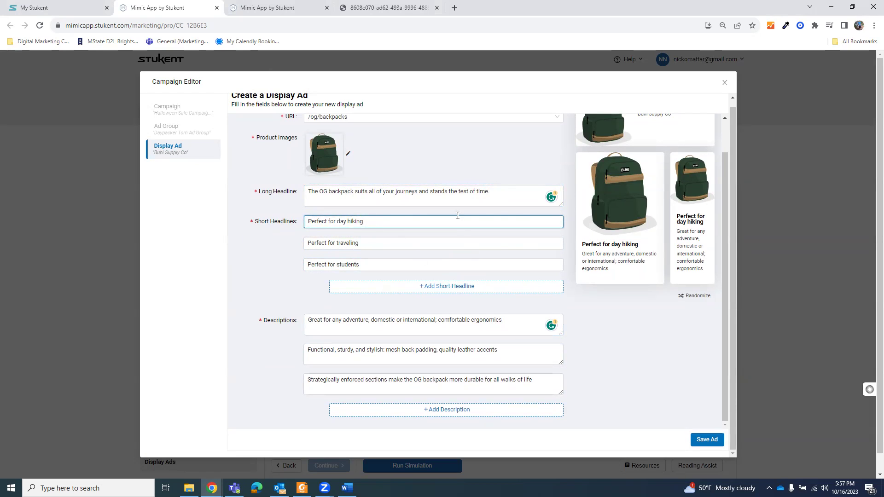
{"action": "left_click", "coordinate": [502, 195]}
{"action": "left_click", "coordinate": [517, 325]}
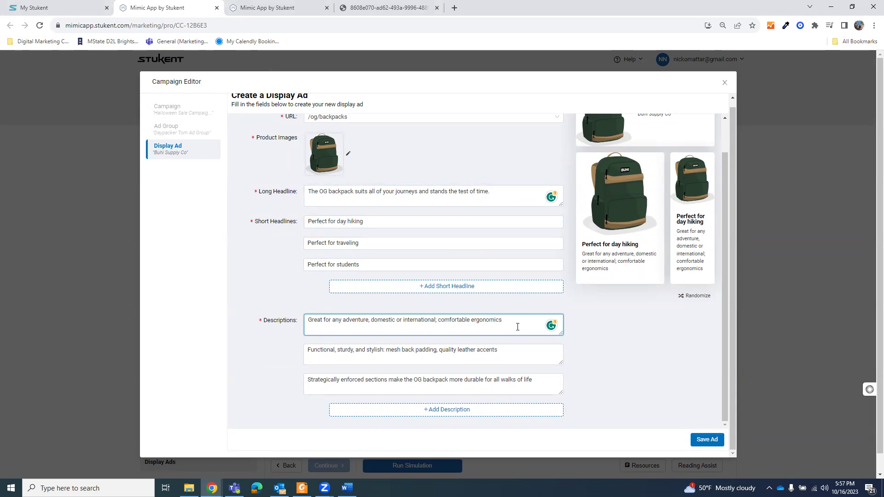
{"action": "left_click", "coordinate": [509, 352]}
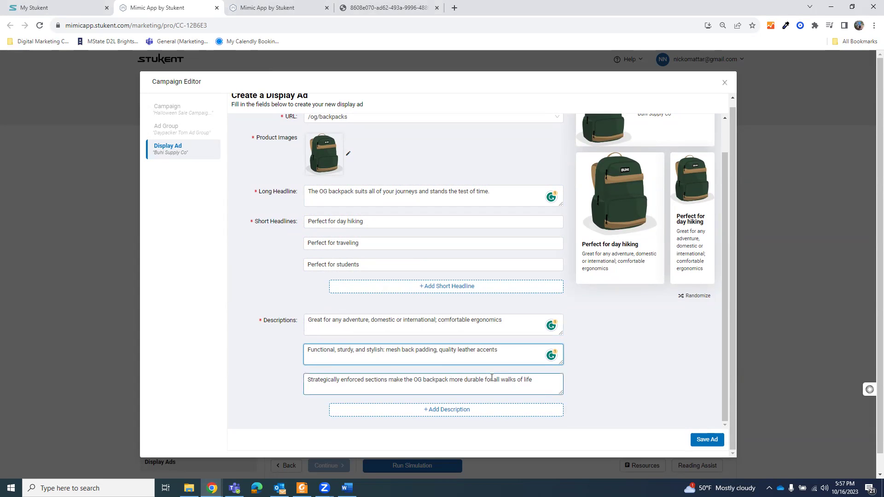
- Save the OG backpack display ad, then expand the Halloween Sale Campaign row on Campaigns
{"action": "left_click", "coordinate": [708, 440]}
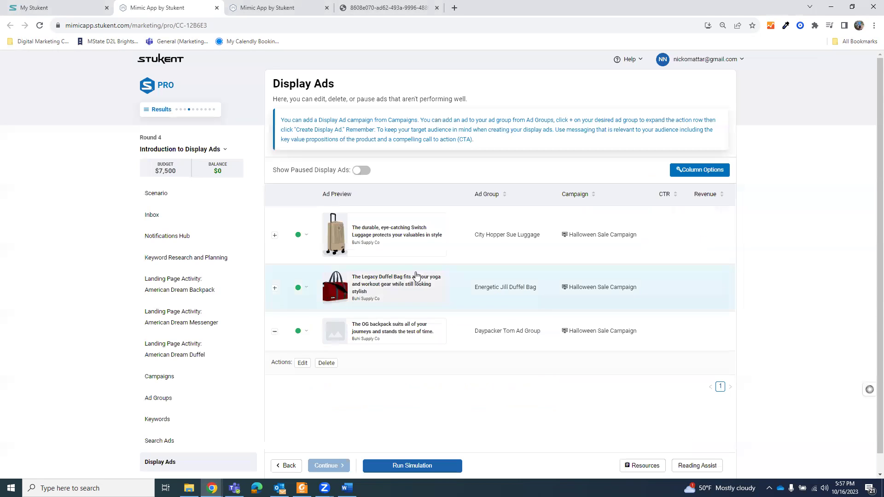
{"action": "left_click", "coordinate": [392, 345]}
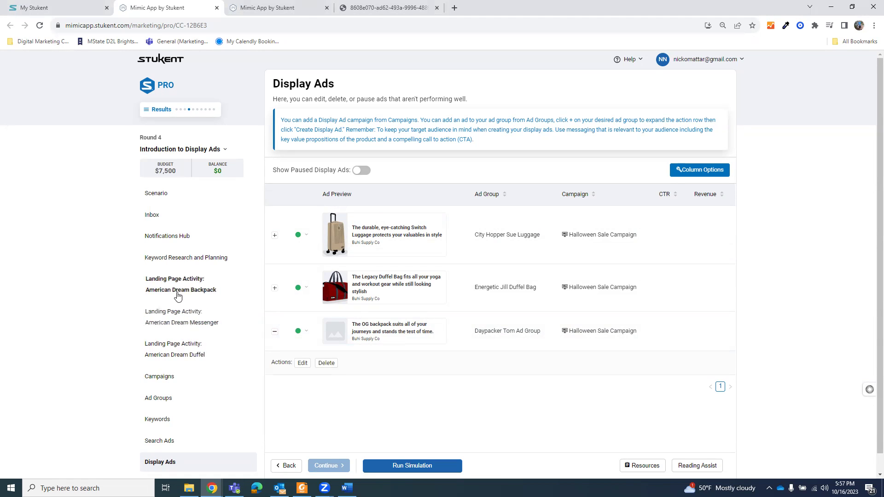
{"action": "left_click", "coordinate": [162, 376]}
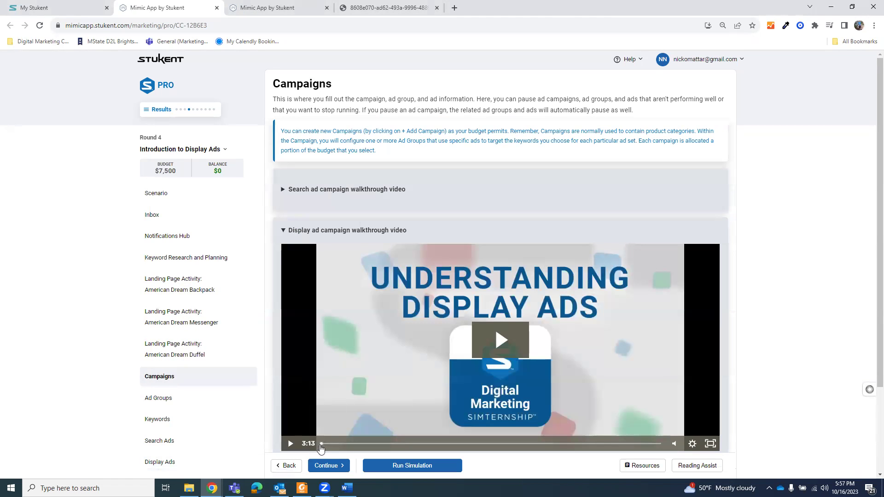
{"action": "scroll", "coordinate": [338, 333], "scroll_direction": "down", "scroll_amount": 3}
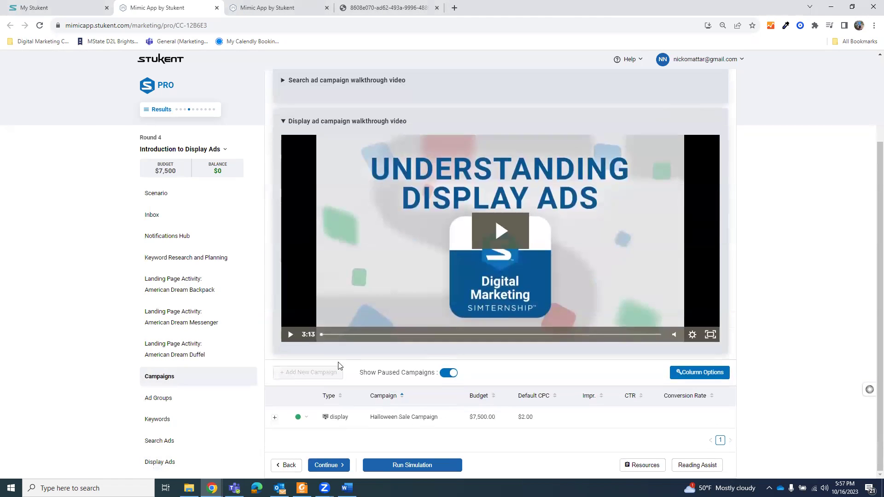
{"action": "left_click", "coordinate": [297, 418]}
{"action": "left_click", "coordinate": [275, 418]}
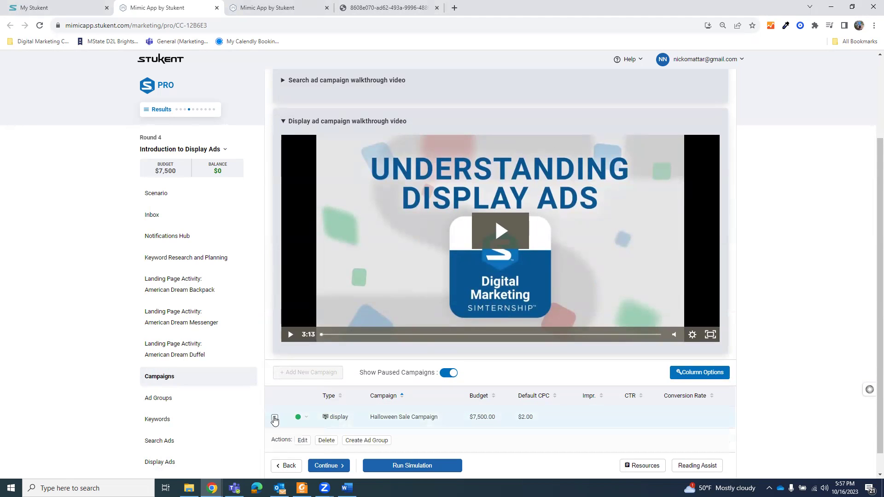
{"action": "scroll", "coordinate": [299, 423], "scroll_direction": "down", "scroll_amount": 1}
- Open the Halloween Sale Campaign settings, check the $2 default CPC, and close without saving
{"action": "left_click", "coordinate": [303, 417]}
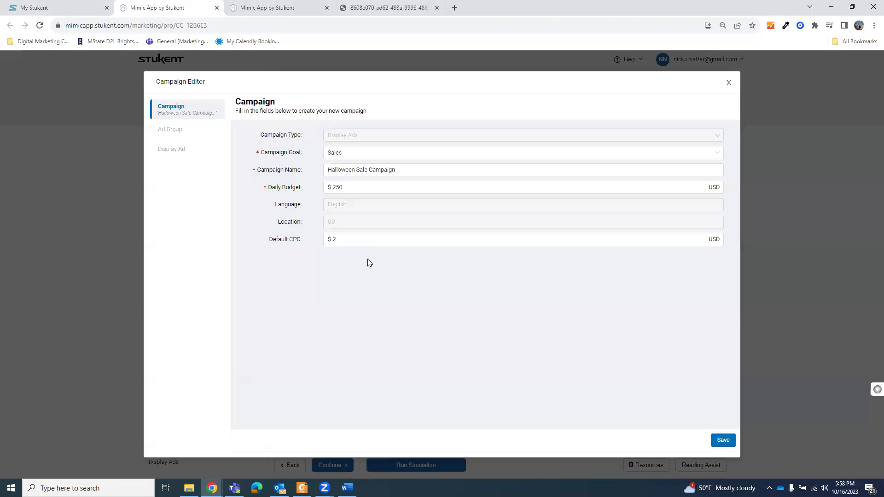
{"action": "left_click", "coordinate": [361, 240]}
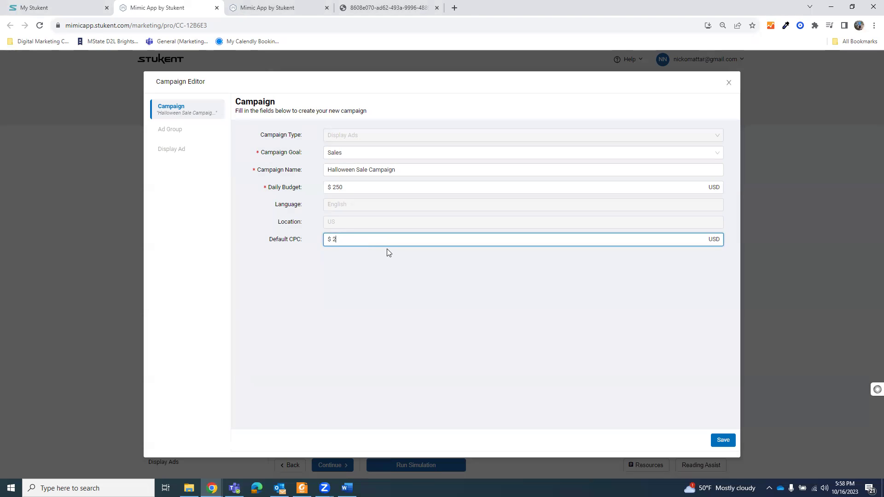
{"action": "left_click", "coordinate": [730, 84]}
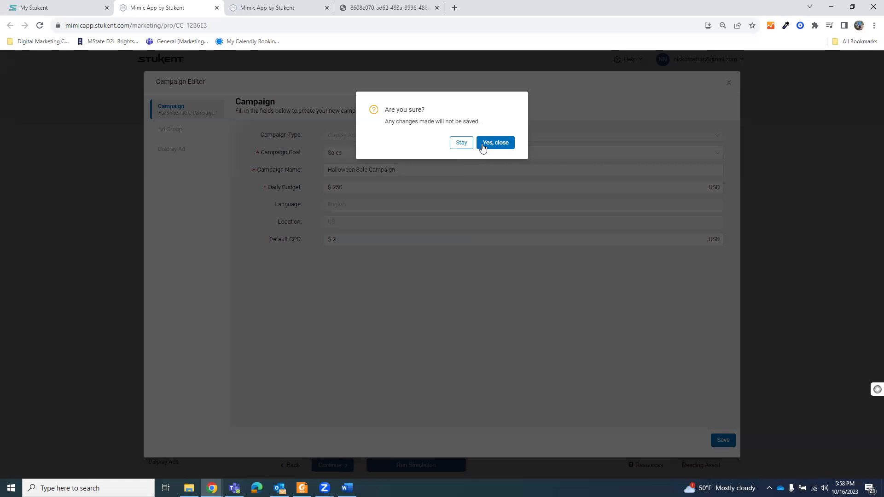
{"action": "left_click", "coordinate": [489, 145]}
- Open the City Hopper Sue Luggage ad group settings from Ad Groups, then close them
{"action": "left_click", "coordinate": [209, 401]}
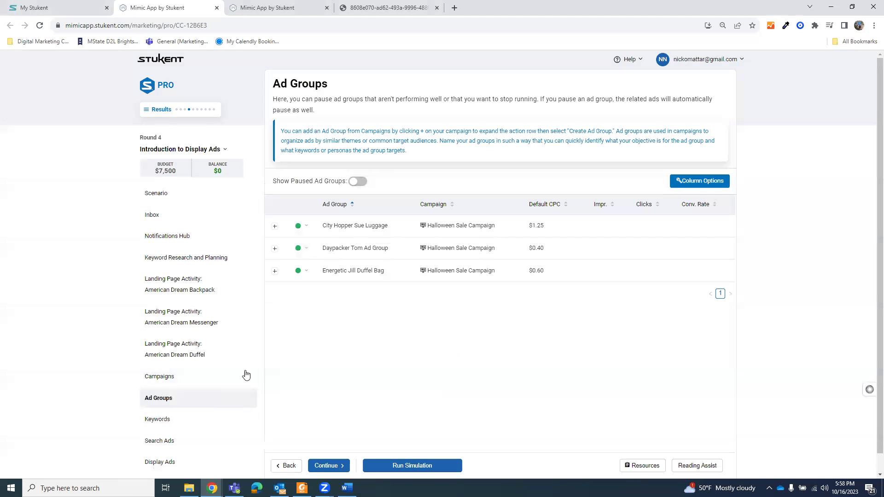
{"action": "left_click", "coordinate": [275, 226]}
{"action": "left_click", "coordinate": [302, 250]}
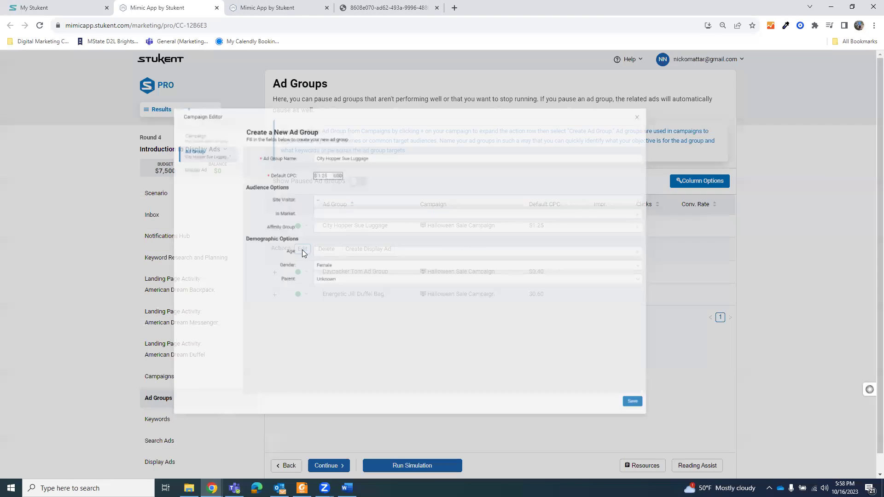
{"action": "left_click", "coordinate": [724, 83]}
- Discard the City Hopper Sue Luggage settings unsaved and open the Resources panel
{"action": "left_click", "coordinate": [496, 143]}
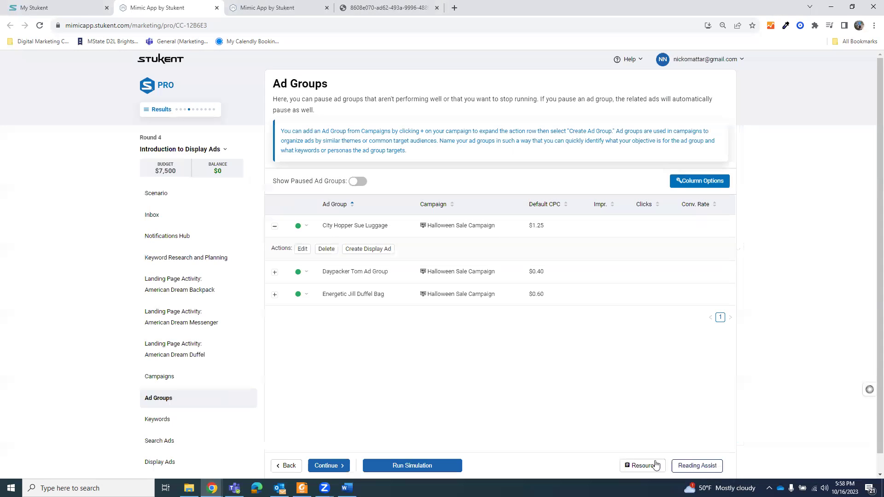
{"action": "left_click", "coordinate": [648, 466]}
{"action": "scroll", "coordinate": [594, 239], "scroll_direction": "up", "scroll_amount": 8}
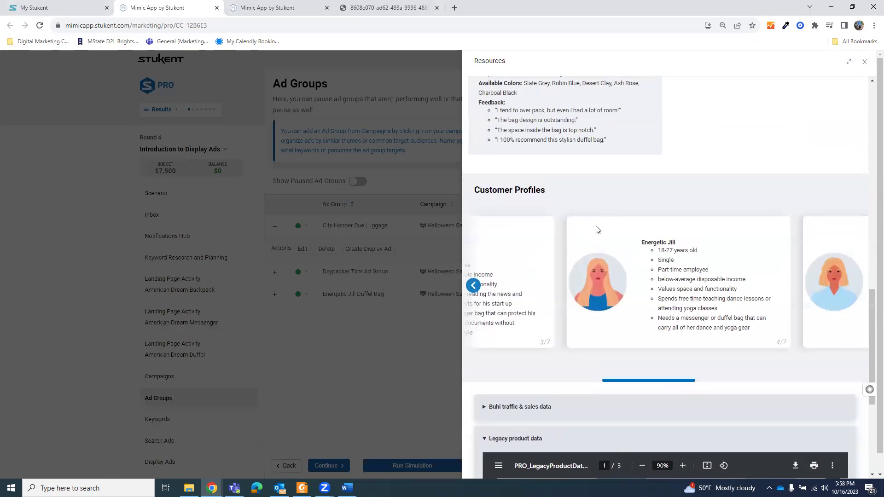
{"action": "scroll", "coordinate": [582, 322], "scroll_direction": "up", "scroll_amount": 5}
{"action": "scroll", "coordinate": [582, 321], "scroll_direction": "down", "scroll_amount": 15}
- Scroll the MockLandingPages PDF down to the Switch Product Line luggage section
{"action": "left_click", "coordinate": [620, 461]}
{"action": "scroll", "coordinate": [617, 437], "scroll_direction": "down", "scroll_amount": 6}
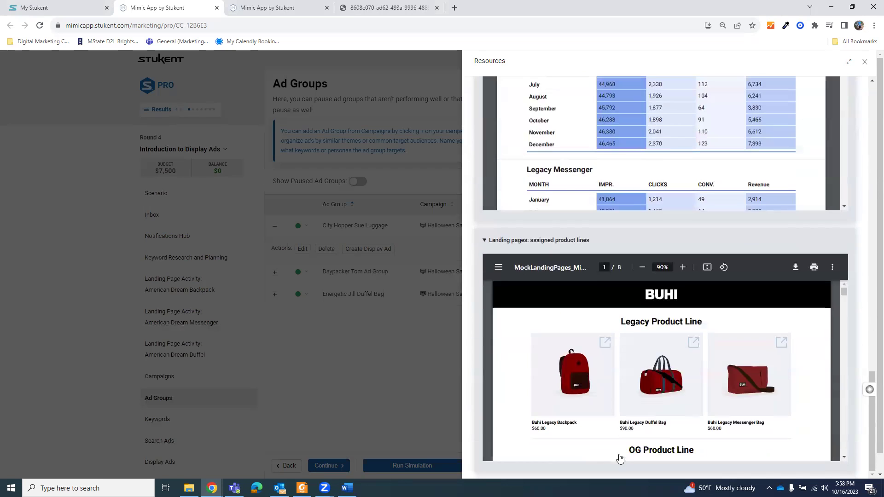
{"action": "scroll", "coordinate": [613, 419], "scroll_direction": "up", "scroll_amount": 2}
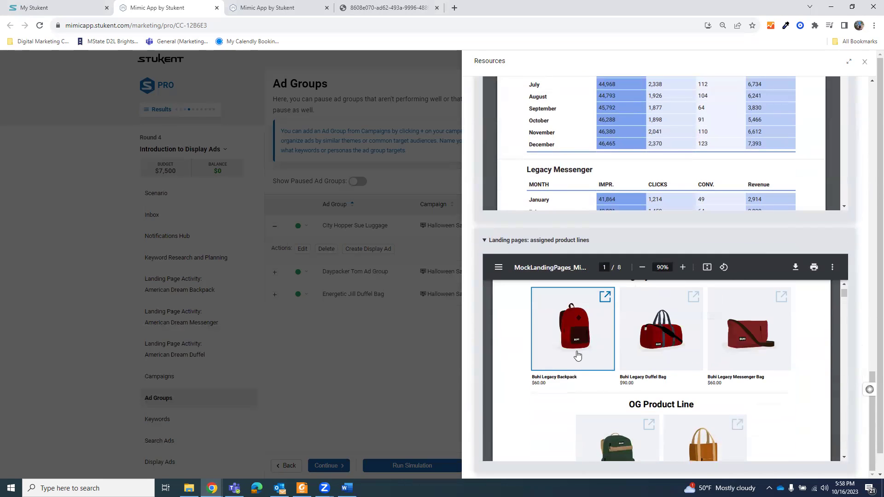
{"action": "scroll", "coordinate": [579, 357], "scroll_direction": "down", "scroll_amount": 1}
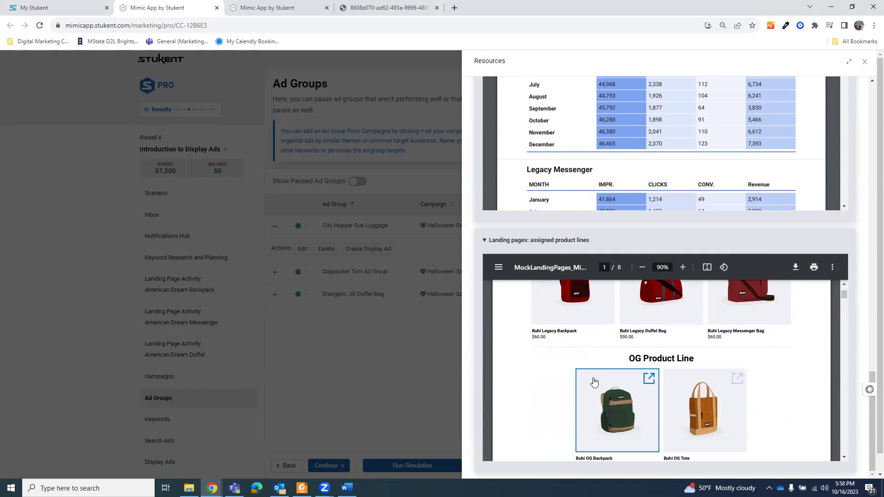
{"action": "scroll", "coordinate": [596, 383], "scroll_direction": "down", "scroll_amount": 1}
{"action": "scroll", "coordinate": [617, 414], "scroll_direction": "down", "scroll_amount": 3}
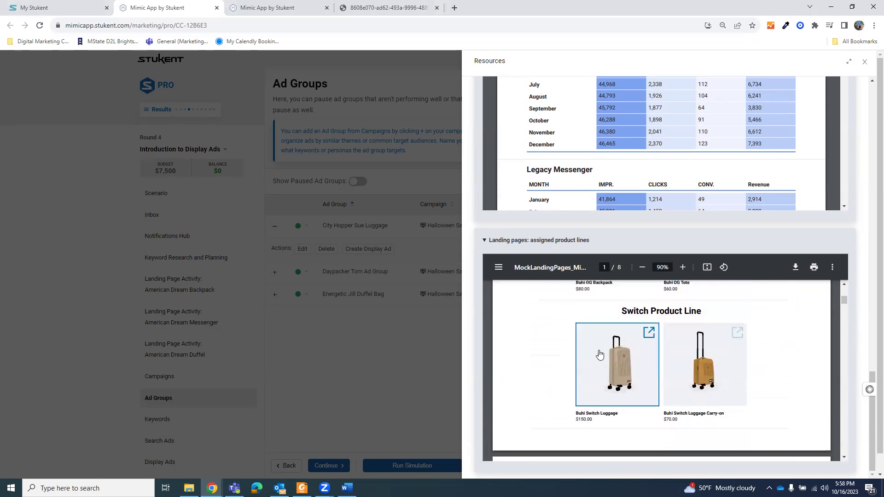
{"action": "scroll", "coordinate": [644, 420], "scroll_direction": "up", "scroll_amount": 5}
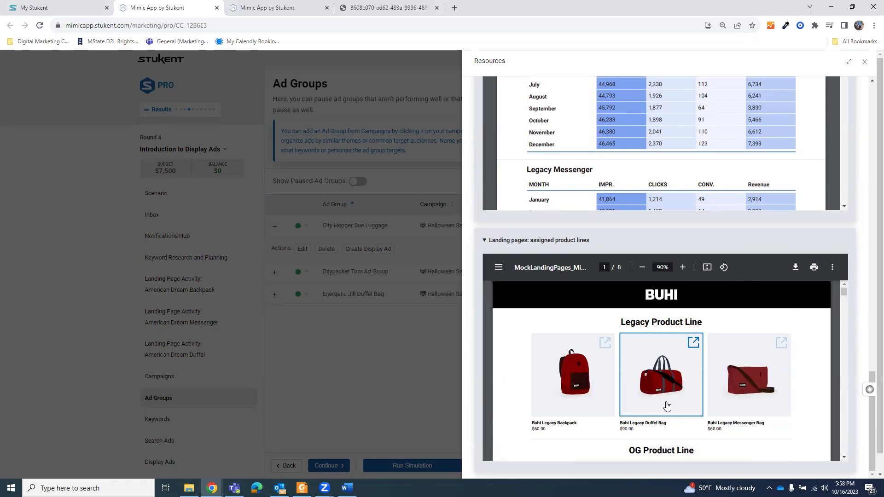
{"action": "scroll", "coordinate": [663, 403], "scroll_direction": "down", "scroll_amount": 5}
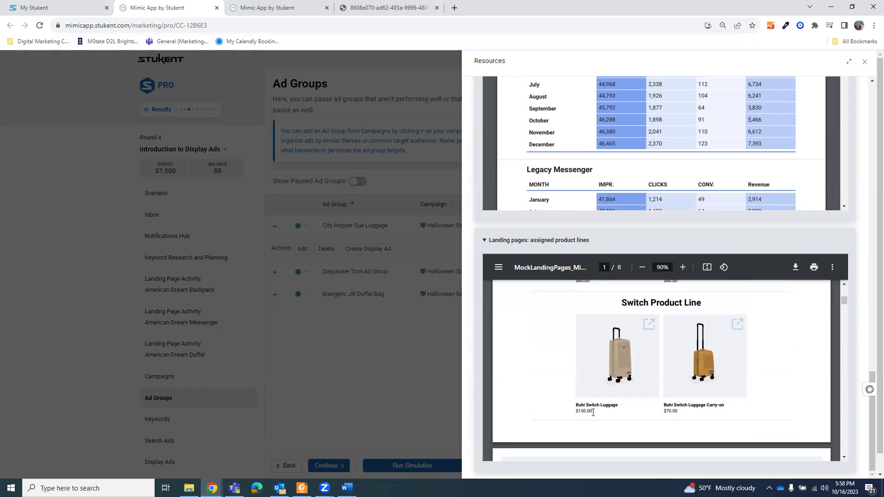
{"action": "scroll", "coordinate": [592, 405], "scroll_direction": "down", "scroll_amount": 1}
{"action": "scroll", "coordinate": [592, 406], "scroll_direction": "down", "scroll_amount": 1}
{"action": "scroll", "coordinate": [589, 410], "scroll_direction": "up", "scroll_amount": 4}
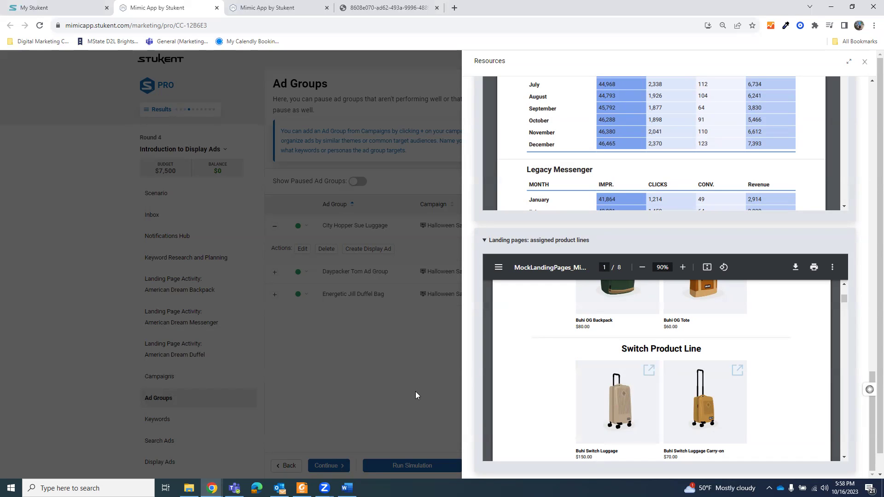
{"action": "scroll", "coordinate": [620, 444], "scroll_direction": "up", "scroll_amount": 1}
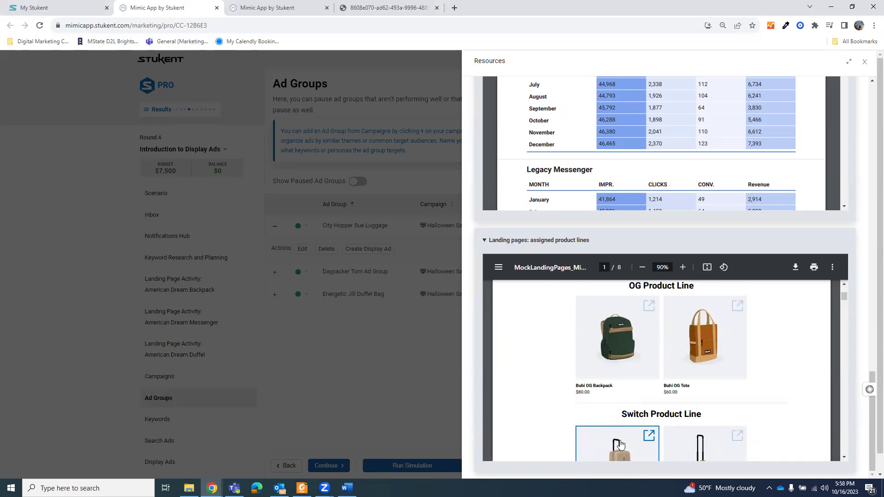
{"action": "scroll", "coordinate": [620, 444], "scroll_direction": "up", "scroll_amount": 3}
{"action": "scroll", "coordinate": [617, 429], "scroll_direction": "down", "scroll_amount": 4}
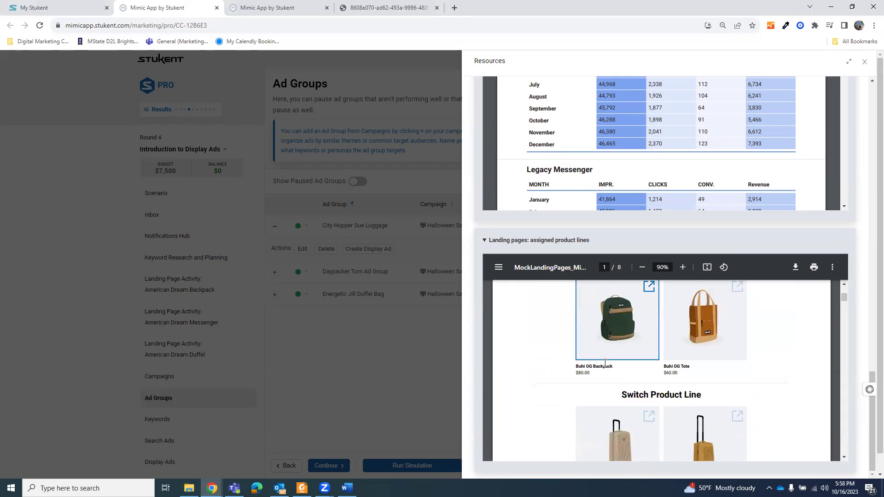
{"action": "scroll", "coordinate": [606, 367], "scroll_direction": "up", "scroll_amount": 4}
{"action": "scroll", "coordinate": [613, 392], "scroll_direction": "down", "scroll_amount": 4}
{"action": "scroll", "coordinate": [599, 335], "scroll_direction": "down", "scroll_amount": 2}
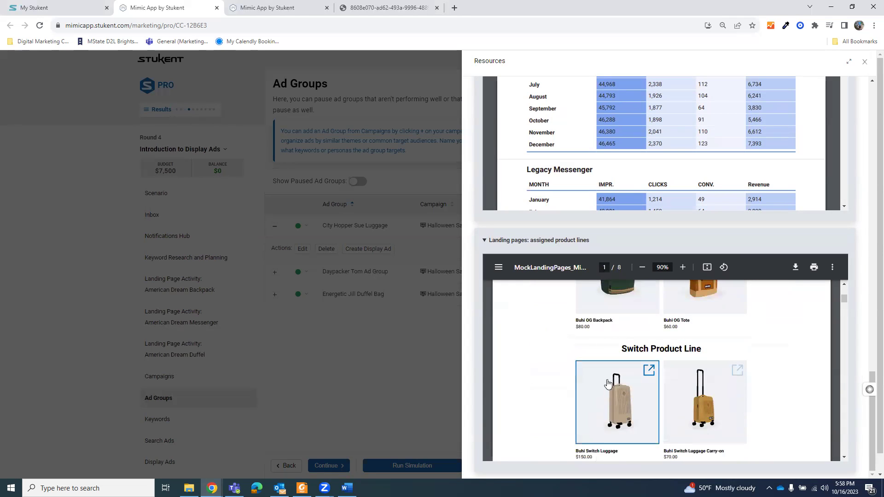
- Close the Resources panel and go to the Keywords page
{"action": "left_click", "coordinate": [417, 349]}
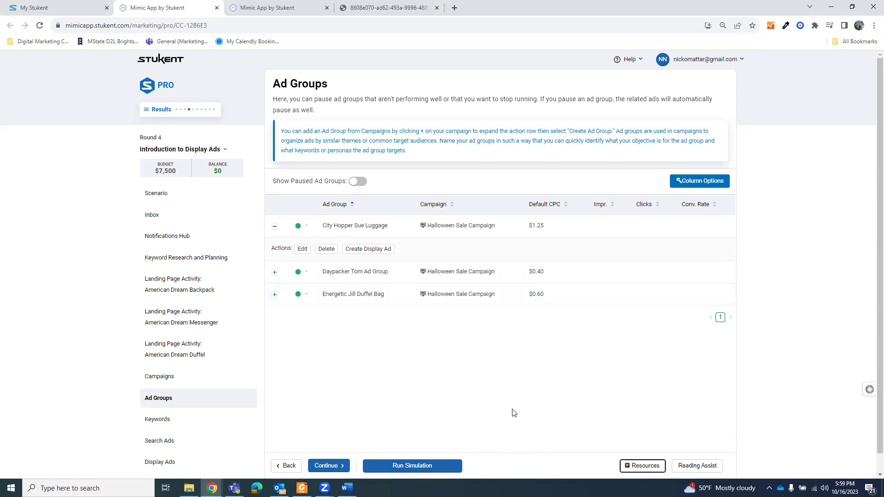
{"action": "left_click", "coordinate": [173, 423]}
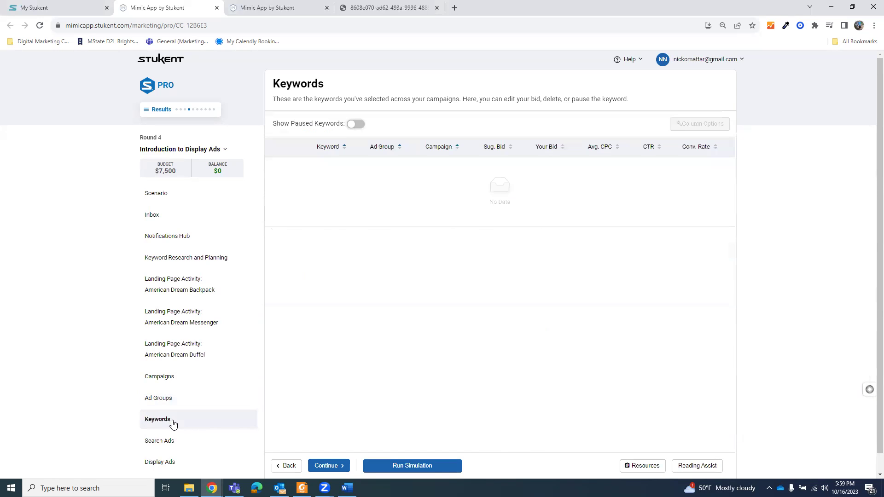
{"action": "left_click", "coordinate": [170, 463]}
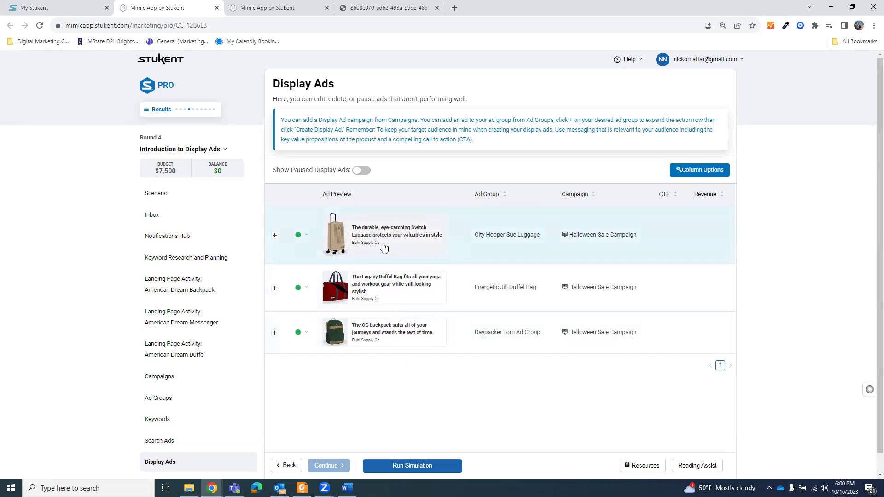
- Open Resources and scroll through PRO_LegacyProductData's Backpack, Messenger and Duffel monthly figures
{"action": "left_click", "coordinate": [644, 466]}
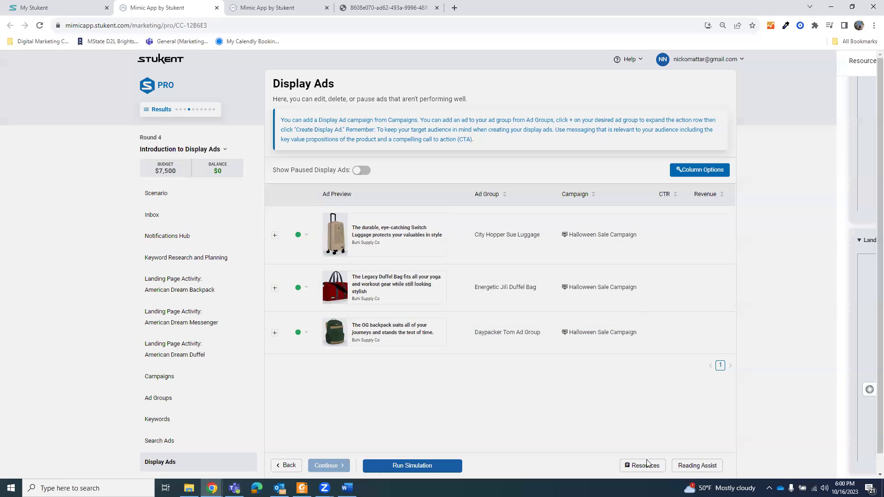
{"action": "scroll", "coordinate": [708, 342], "scroll_direction": "down", "scroll_amount": 1}
{"action": "scroll", "coordinate": [723, 333], "scroll_direction": "up", "scroll_amount": 3}
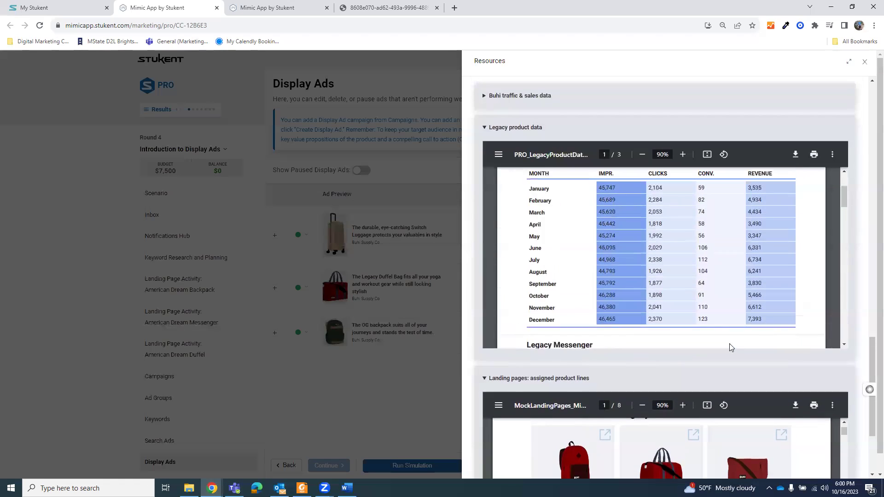
{"action": "scroll", "coordinate": [716, 277], "scroll_direction": "up", "scroll_amount": 5}
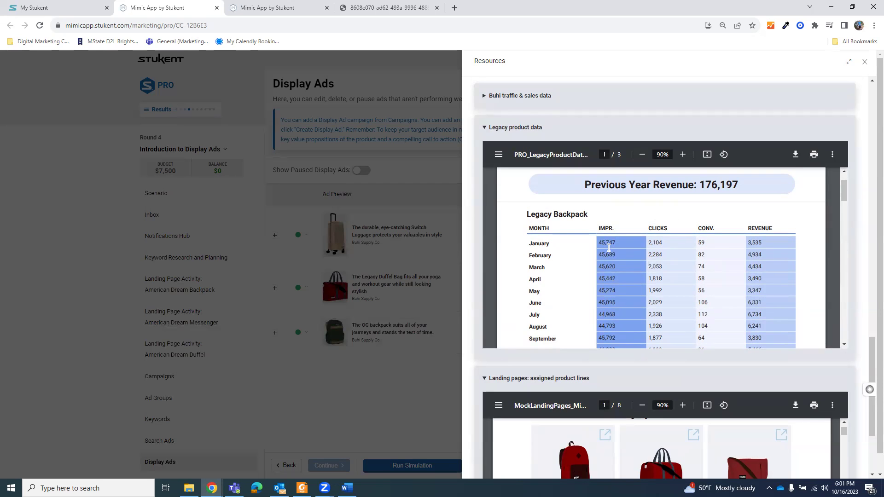
{"action": "scroll", "coordinate": [706, 220], "scroll_direction": "down", "scroll_amount": 1}
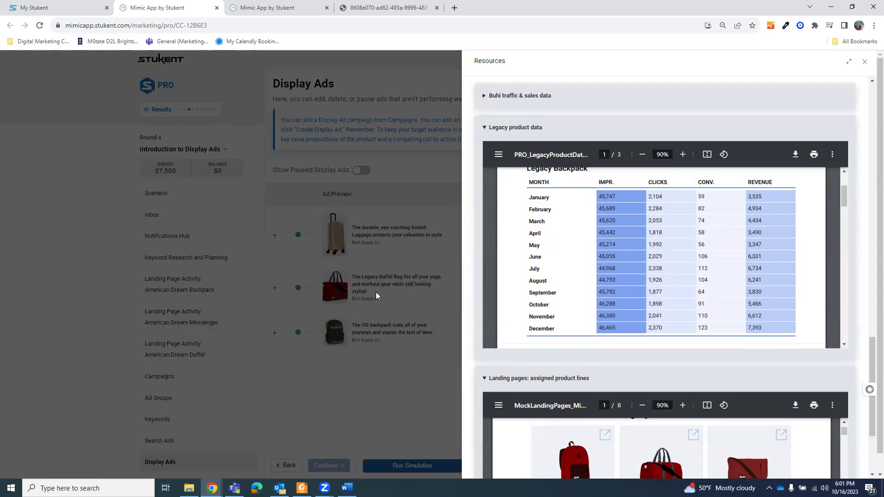
{"action": "scroll", "coordinate": [618, 278], "scroll_direction": "down", "scroll_amount": 5}
{"action": "scroll", "coordinate": [619, 278], "scroll_direction": "down", "scroll_amount": 10}
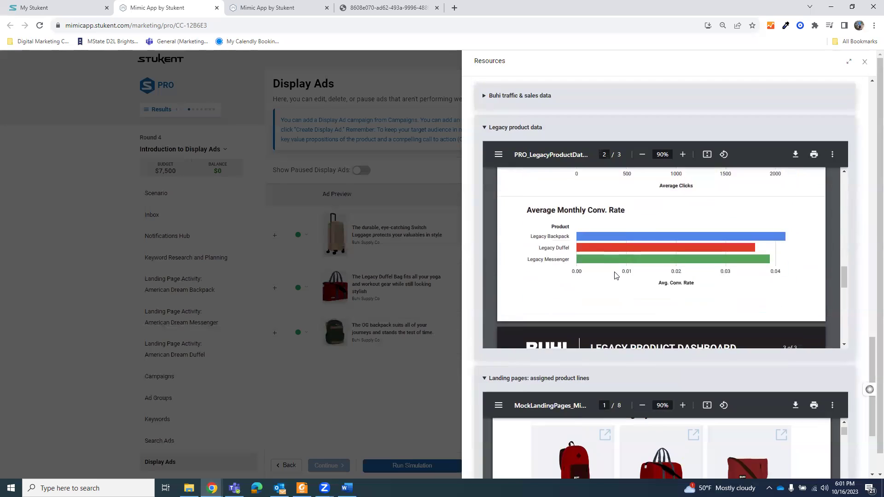
{"action": "scroll", "coordinate": [614, 271], "scroll_direction": "down", "scroll_amount": 3}
{"action": "scroll", "coordinate": [614, 270], "scroll_direction": "up", "scroll_amount": 20}
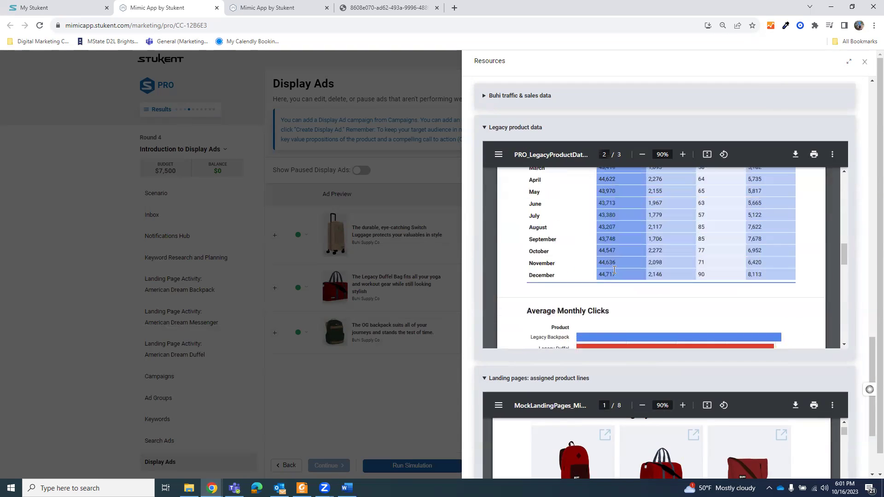
{"action": "scroll", "coordinate": [614, 270], "scroll_direction": "up", "scroll_amount": 5}
{"action": "scroll", "coordinate": [614, 270], "scroll_direction": "down", "scroll_amount": 10}
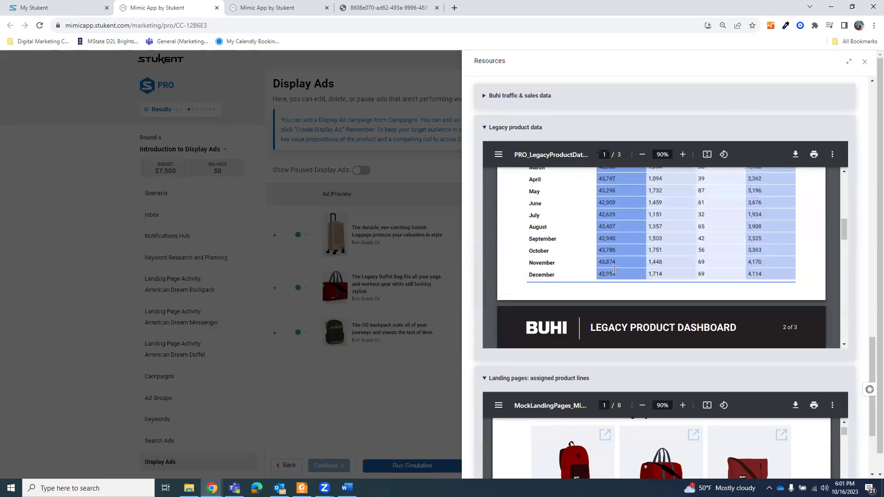
{"action": "scroll", "coordinate": [614, 270], "scroll_direction": "down", "scroll_amount": 4}
{"action": "scroll", "coordinate": [614, 270], "scroll_direction": "up", "scroll_amount": 4}
{"action": "scroll", "coordinate": [615, 270], "scroll_direction": "up", "scroll_amount": 8}
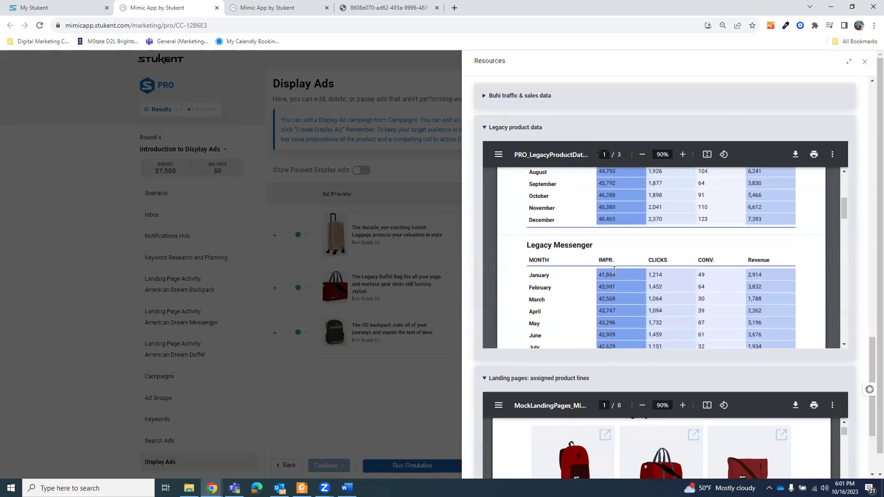
{"action": "scroll", "coordinate": [614, 270], "scroll_direction": "down", "scroll_amount": 1}
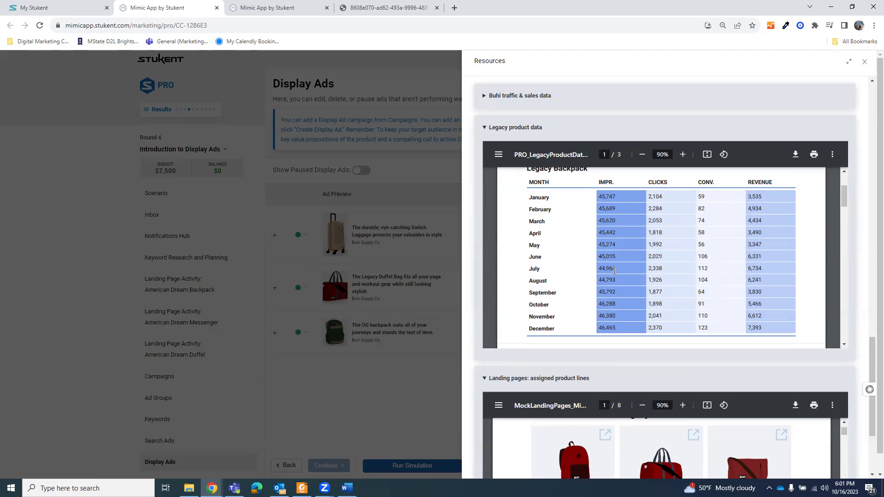
{"action": "scroll", "coordinate": [628, 233], "scroll_direction": "down", "scroll_amount": 10}
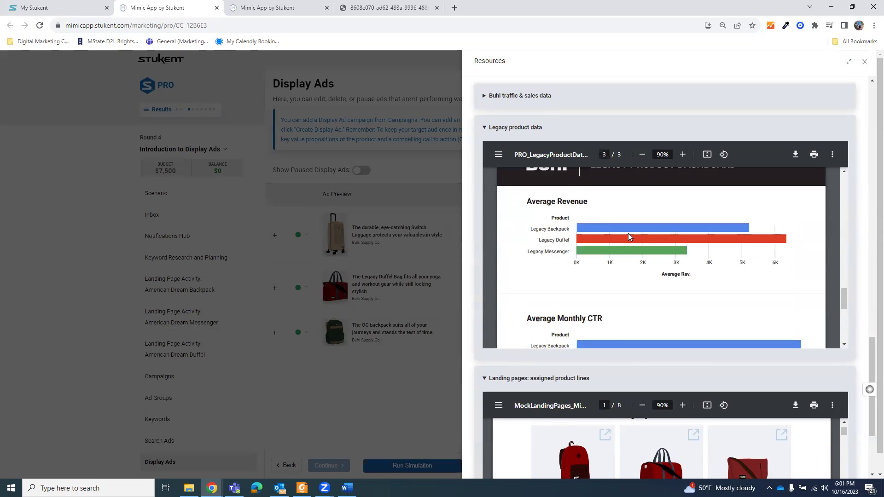
{"action": "scroll", "coordinate": [628, 233], "scroll_direction": "down", "scroll_amount": 6}
{"action": "scroll", "coordinate": [627, 237], "scroll_direction": "up", "scroll_amount": 8}
{"action": "scroll", "coordinate": [625, 239], "scroll_direction": "up", "scroll_amount": 8}
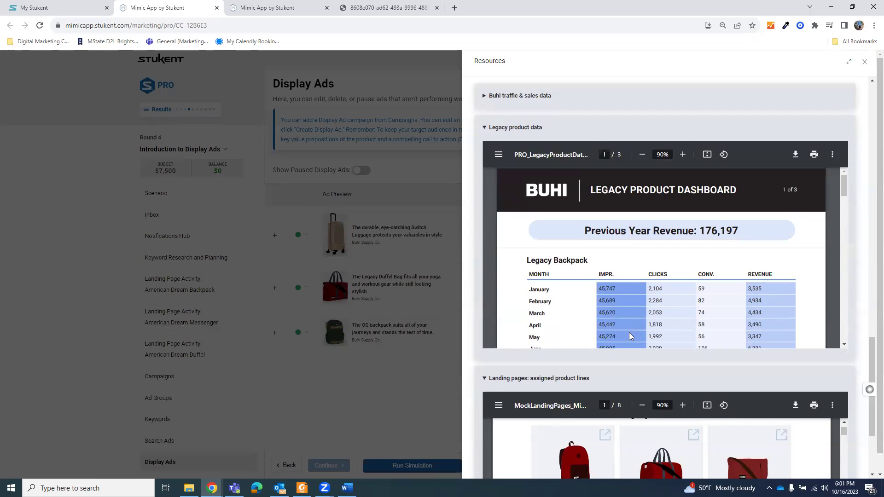
{"action": "scroll", "coordinate": [629, 332], "scroll_direction": "down", "scroll_amount": 7}
{"action": "scroll", "coordinate": [594, 231], "scroll_direction": "up", "scroll_amount": 4}
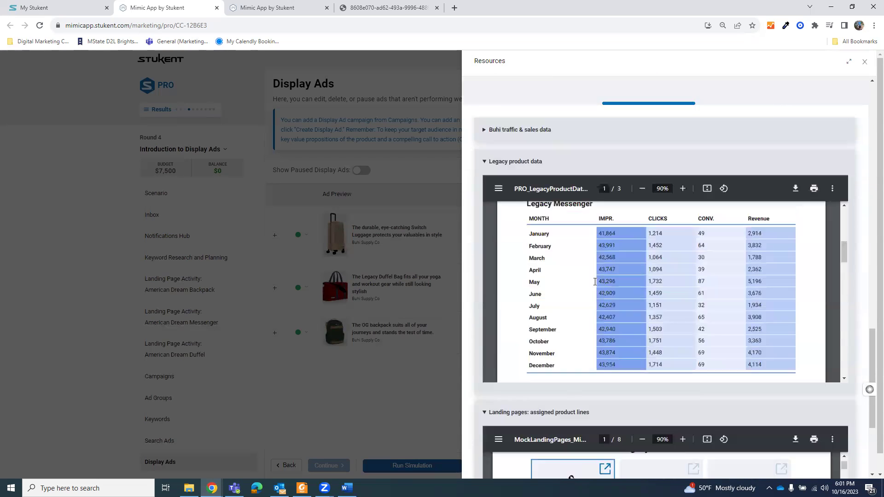
{"action": "scroll", "coordinate": [594, 282], "scroll_direction": "up", "scroll_amount": 4}
{"action": "scroll", "coordinate": [671, 178], "scroll_direction": "down", "scroll_amount": 5}
{"action": "scroll", "coordinate": [626, 208], "scroll_direction": "down", "scroll_amount": 2}
{"action": "scroll", "coordinate": [625, 221], "scroll_direction": "up", "scroll_amount": 6}
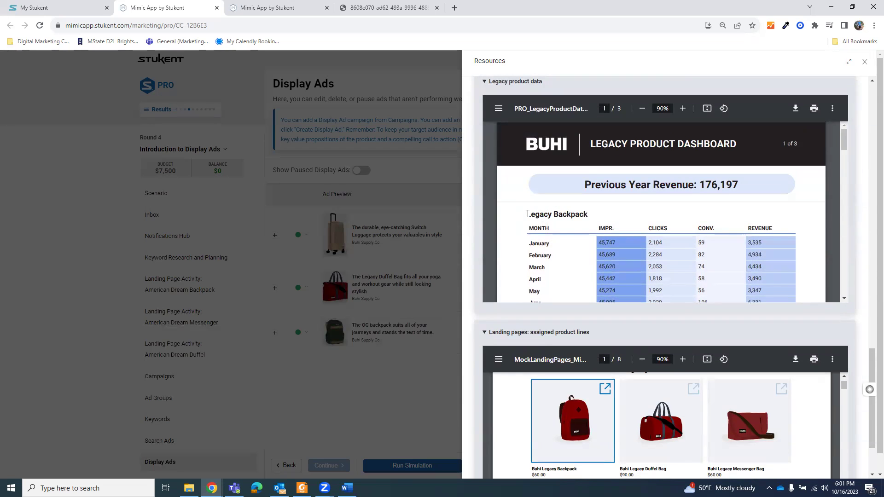
{"action": "scroll", "coordinate": [625, 290], "scroll_direction": "down", "scroll_amount": 12}
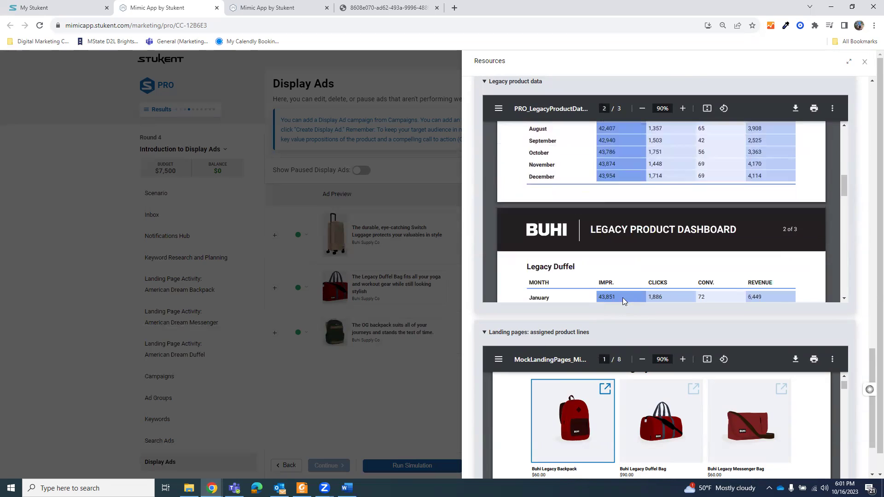
{"action": "scroll", "coordinate": [620, 322], "scroll_direction": "down", "scroll_amount": 5}
- Scroll the Legacy landing pages and Duffel charts, ending on the dashboard's 176,197 revenue page
{"action": "scroll", "coordinate": [641, 323], "scroll_direction": "up", "scroll_amount": 3}
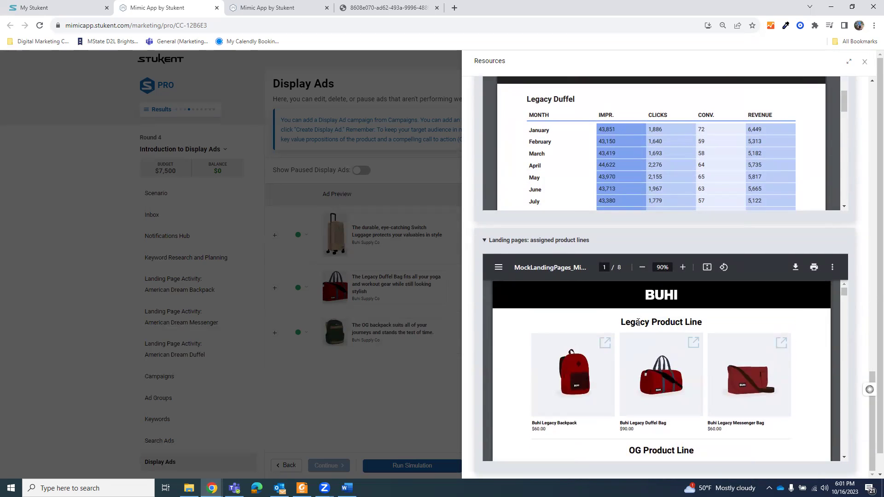
{"action": "scroll", "coordinate": [626, 364], "scroll_direction": "down", "scroll_amount": 5}
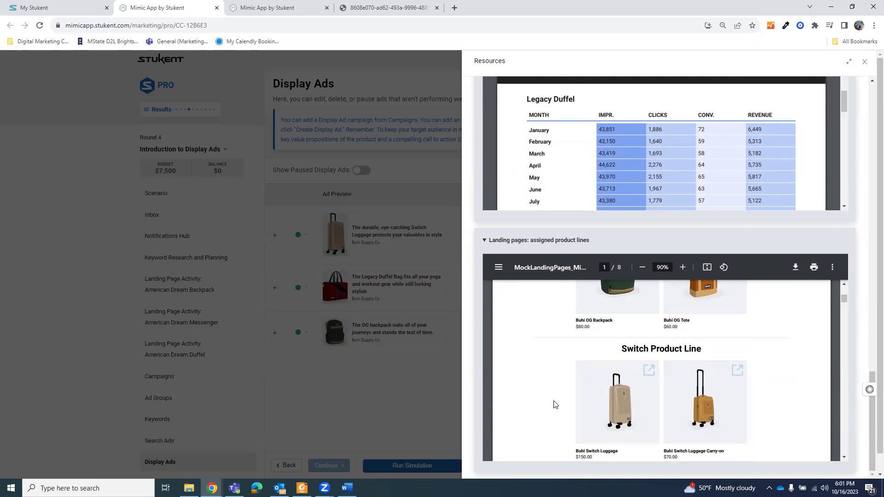
{"action": "scroll", "coordinate": [554, 406], "scroll_direction": "up", "scroll_amount": 3}
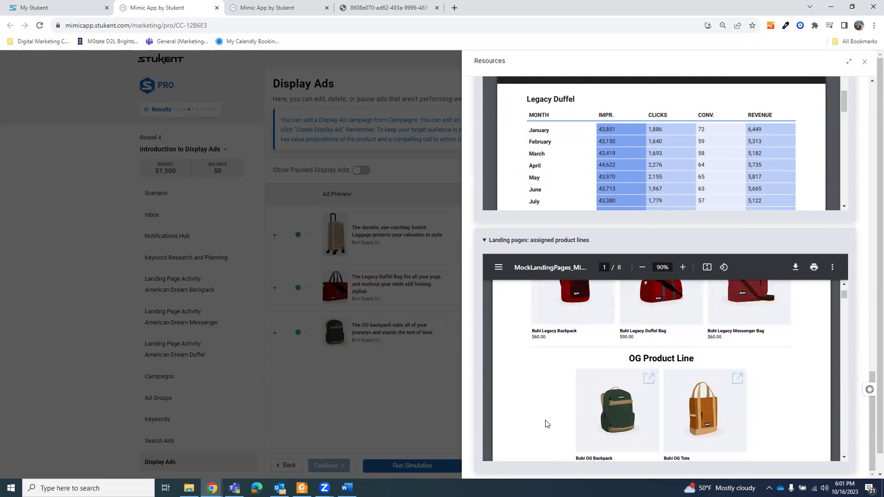
{"action": "scroll", "coordinate": [547, 417], "scroll_direction": "up", "scroll_amount": 2}
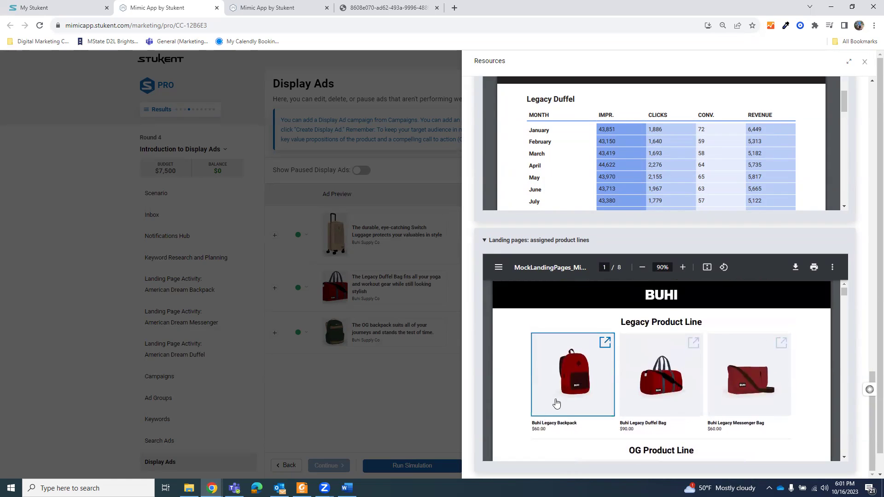
{"action": "scroll", "coordinate": [589, 389], "scroll_direction": "up", "scroll_amount": 3}
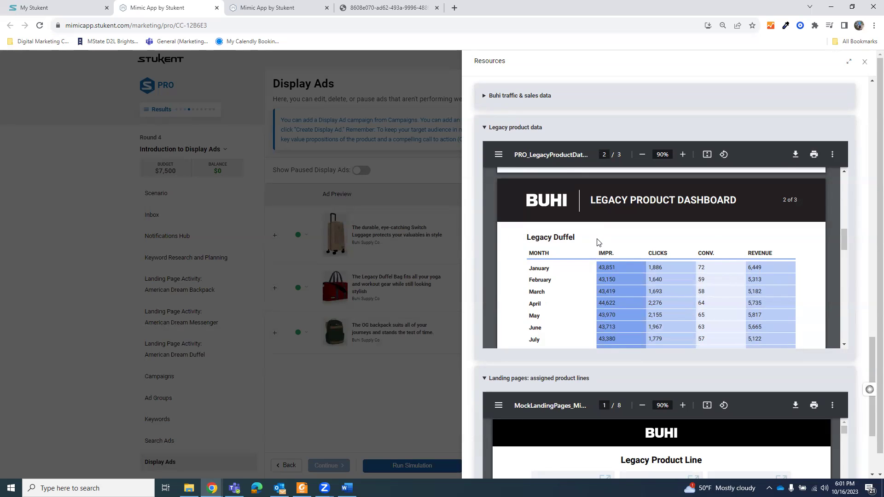
{"action": "scroll", "coordinate": [582, 241], "scroll_direction": "down", "scroll_amount": 1}
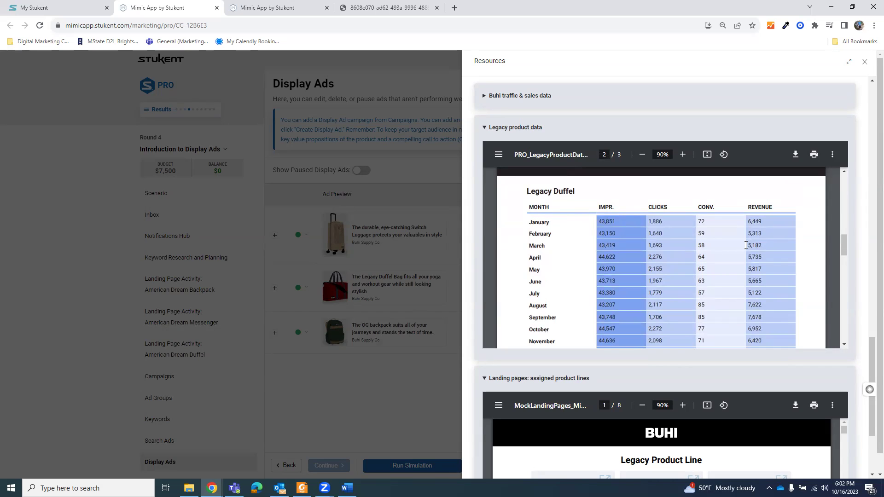
{"action": "scroll", "coordinate": [747, 244], "scroll_direction": "down", "scroll_amount": 2}
{"action": "scroll", "coordinate": [748, 237], "scroll_direction": "up", "scroll_amount": 2}
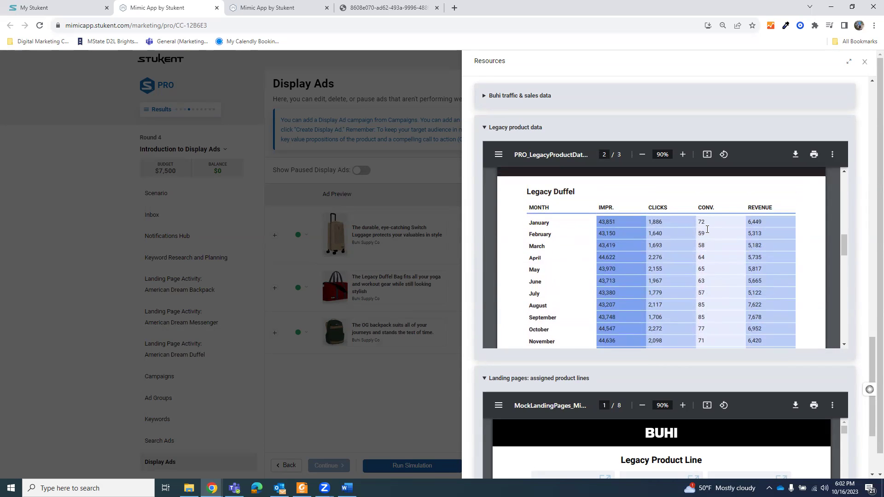
{"action": "scroll", "coordinate": [704, 244], "scroll_direction": "down", "scroll_amount": 1}
{"action": "scroll", "coordinate": [707, 237], "scroll_direction": "down", "scroll_amount": 3}
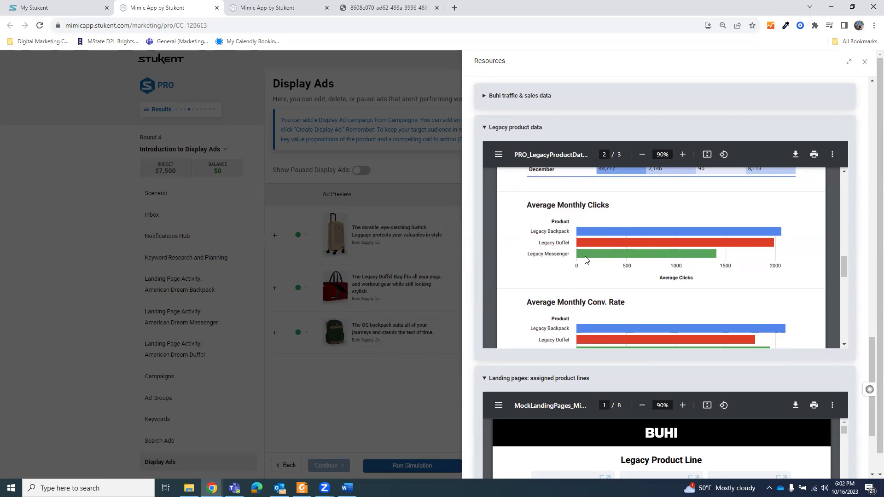
{"action": "scroll", "coordinate": [645, 258], "scroll_direction": "down", "scroll_amount": 3}
{"action": "scroll", "coordinate": [683, 289], "scroll_direction": "up", "scroll_amount": 2}
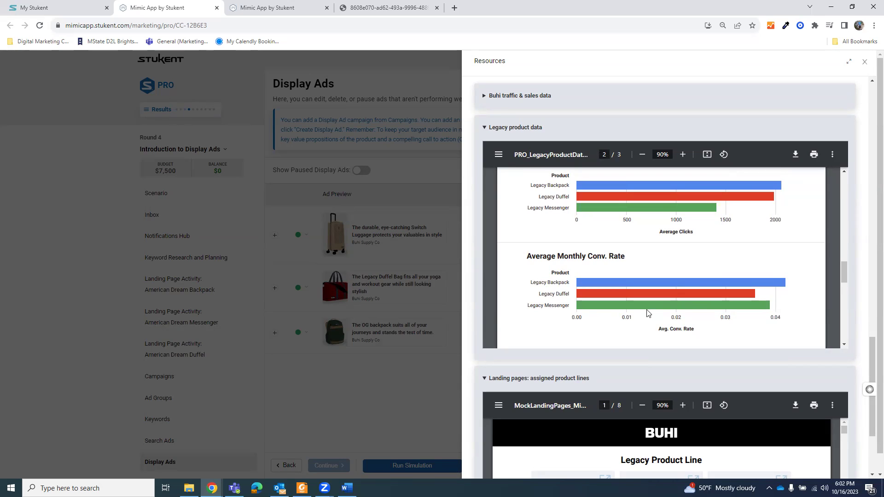
{"action": "scroll", "coordinate": [647, 313], "scroll_direction": "up", "scroll_amount": 12}
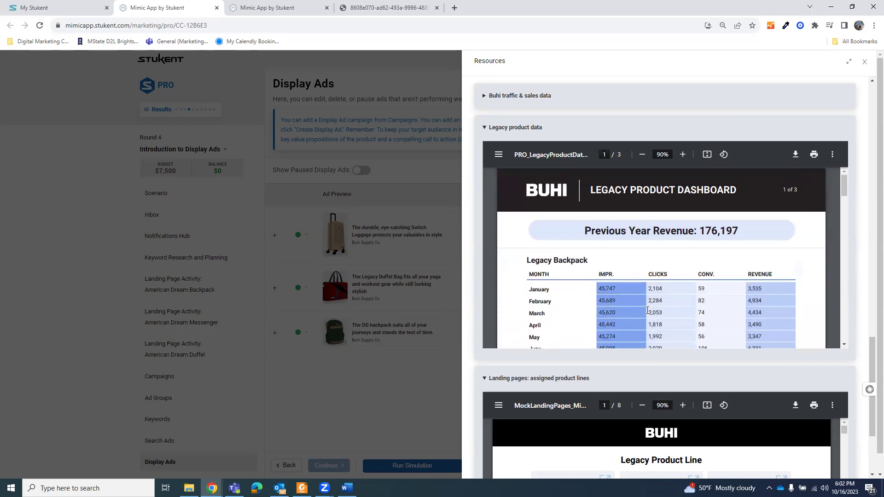
- Close the Resources panel and switch back to the Mimic window showing Display Ads
{"action": "left_click", "coordinate": [864, 62]}
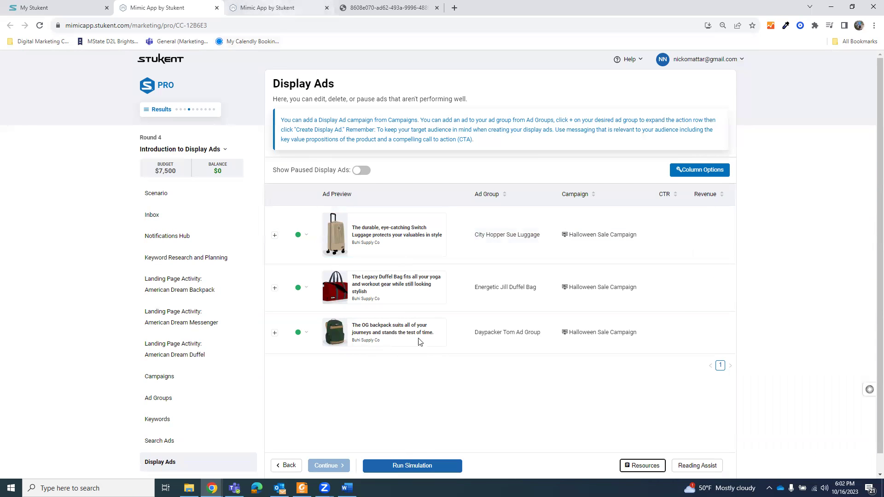
{"action": "left_click", "coordinate": [212, 488]}
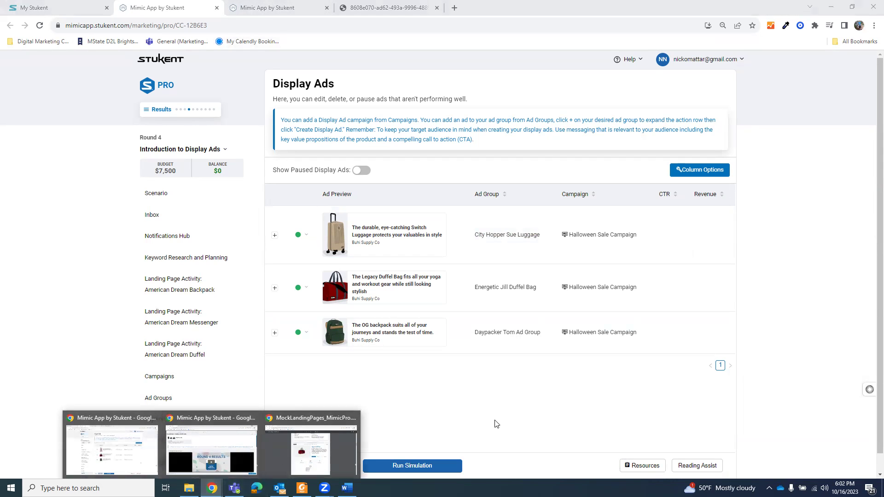
{"action": "left_click", "coordinate": [541, 399]}
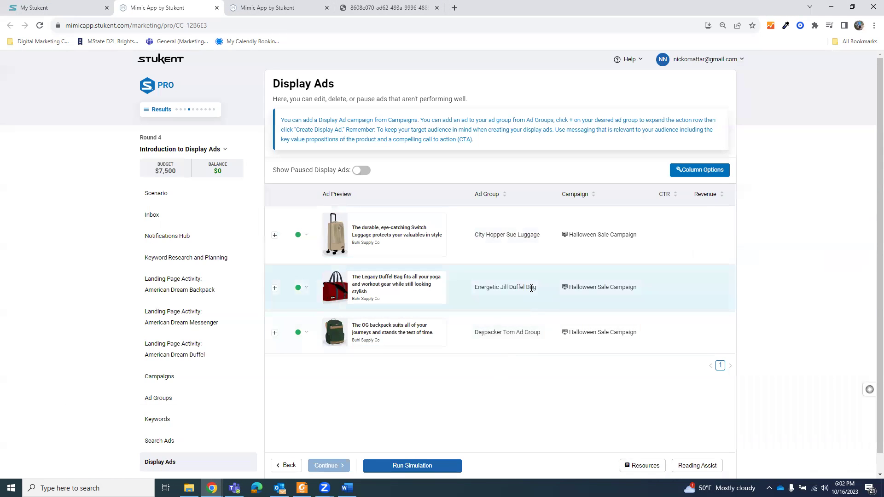